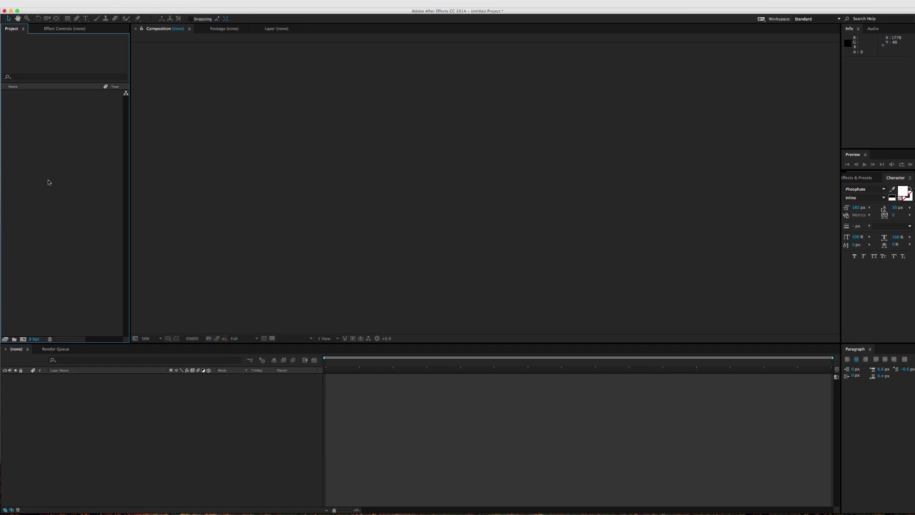
# - Import the Cineware 2.0 example scene .c4d file and build a new composition from it
pyautogui.doubleClick(48, 183)
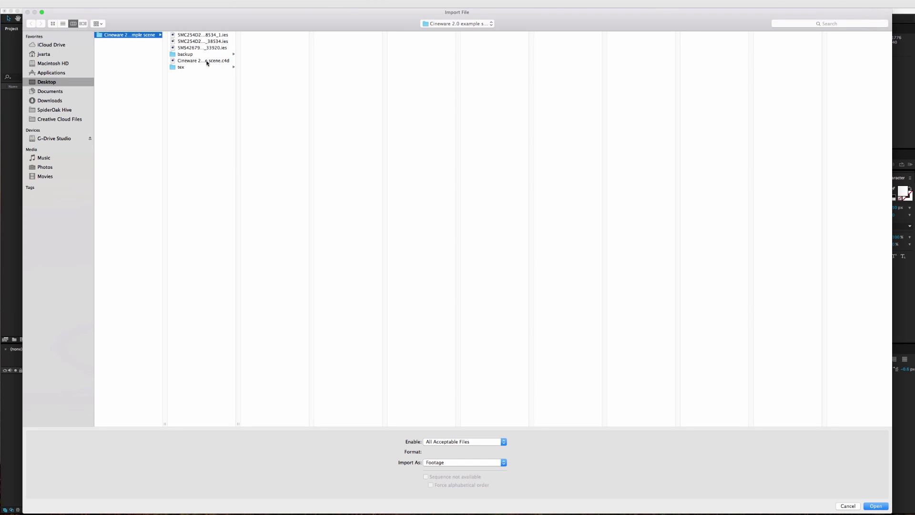
pyautogui.doubleClick(206, 62)
pyautogui.moveTo(52, 97); pyautogui.dragTo(24, 339)
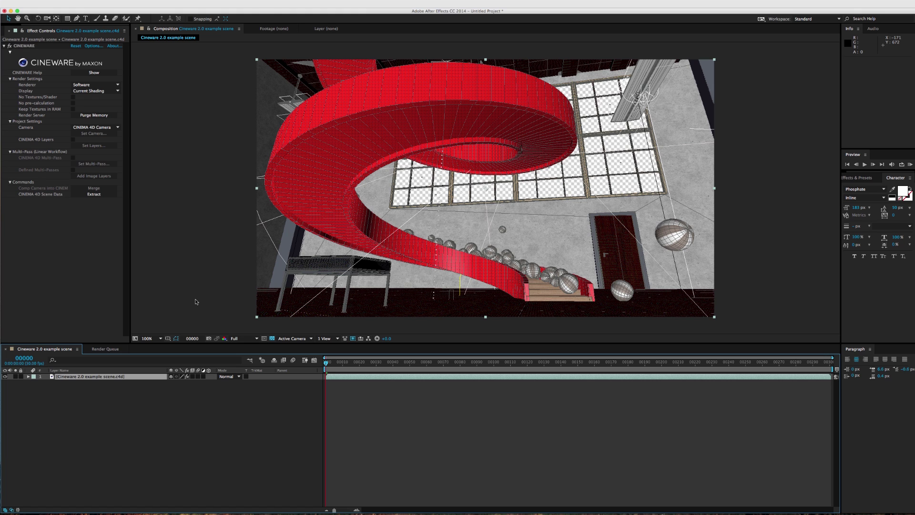
# - Enable the CINEMA 4D Layers option in the scene layer's CINEWARE effect
pyautogui.click(85, 215)
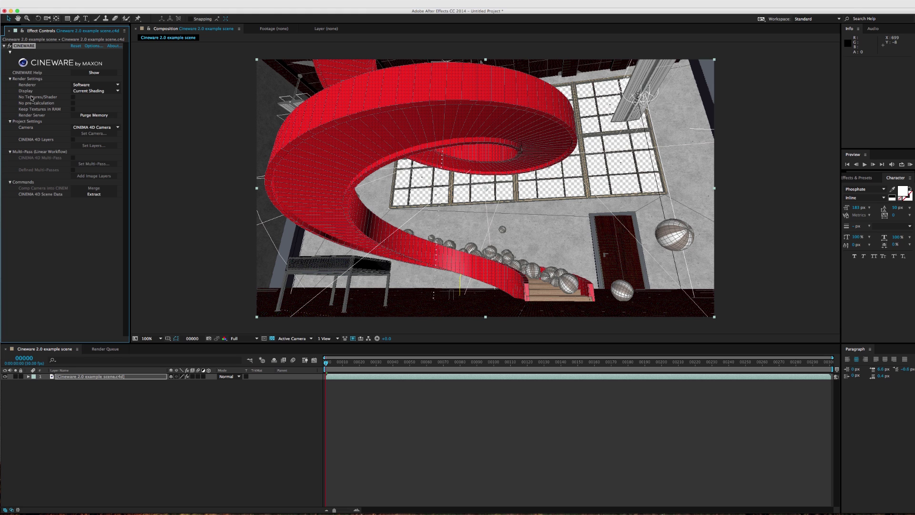
pyautogui.click(73, 139)
# - In Cinema 4D, select Room and toggle its viewport visibility off and back on
pyautogui.click(310, 512)
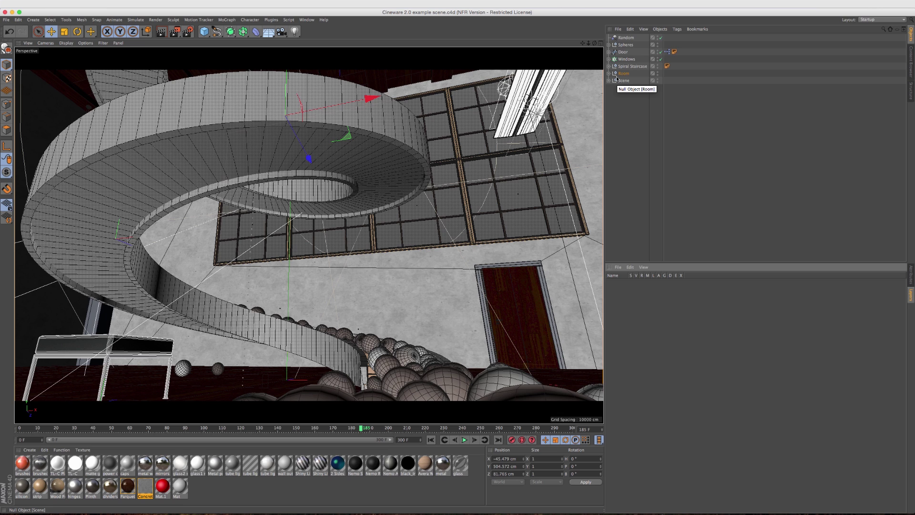
pyautogui.hotkey('ctrl', 'shift', 'a')
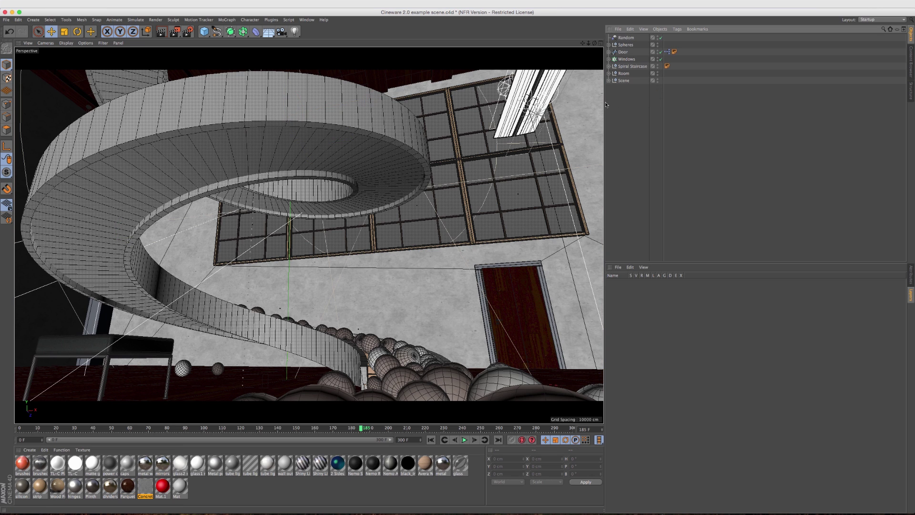
pyautogui.click(620, 74)
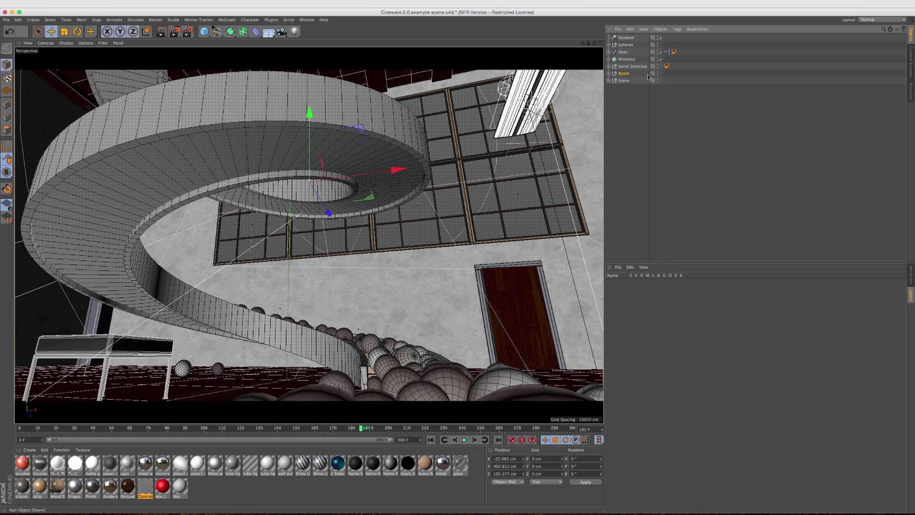
pyautogui.click(658, 73)
pyautogui.click(658, 73)
# - Toggle Spiral Staircase and Windows visibility off and on, then expand Room's children
pyautogui.hotkey('ctrl', 'shift', 'a')
pyautogui.click(658, 67)
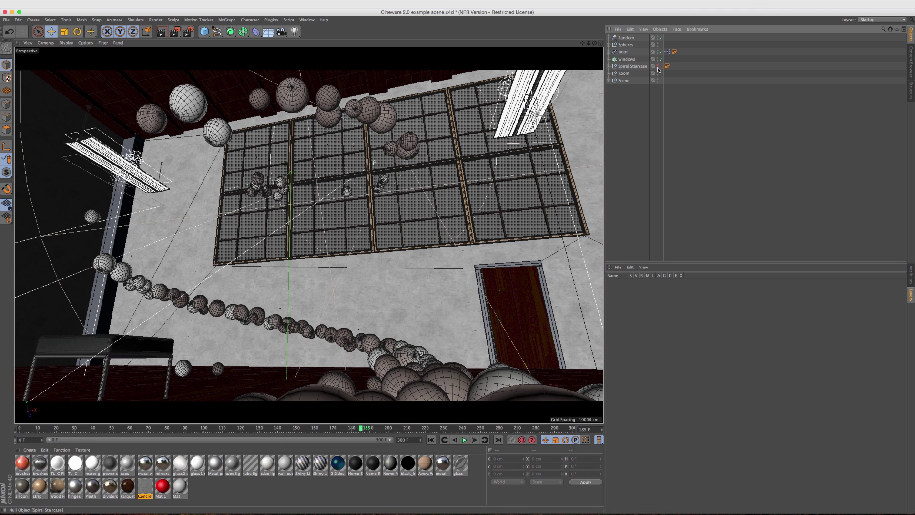
pyautogui.click(658, 67)
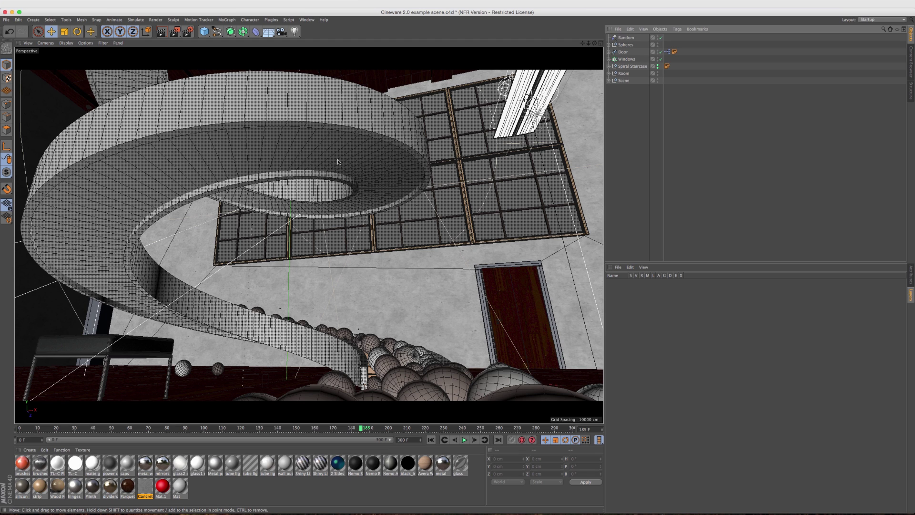
pyautogui.click(658, 66)
pyautogui.click(658, 66)
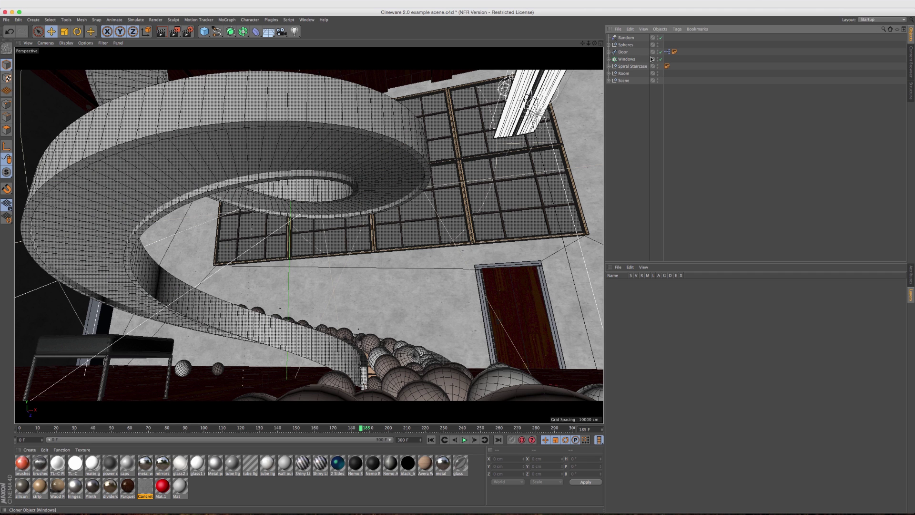
pyautogui.click(658, 58)
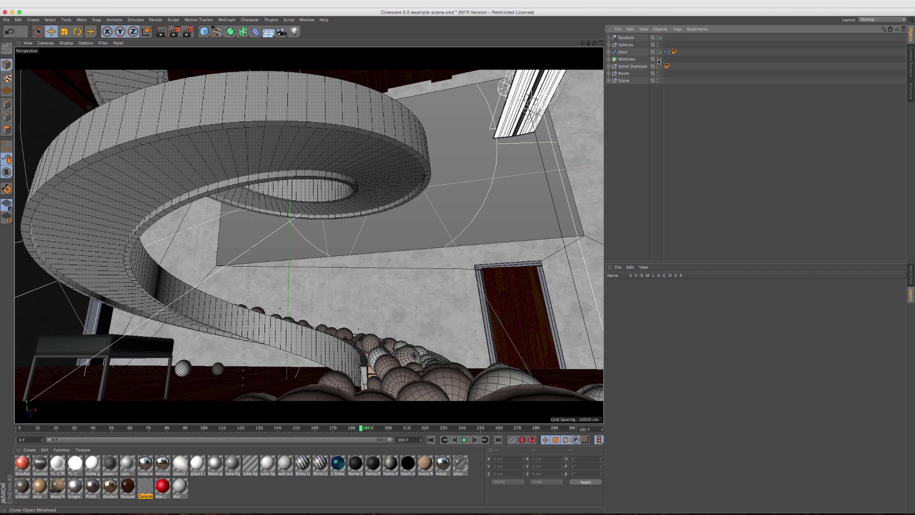
pyautogui.click(658, 59)
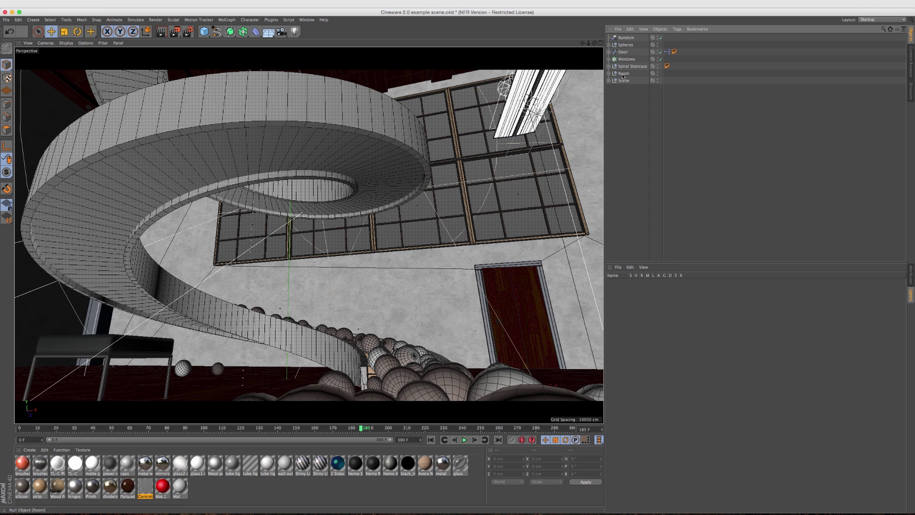
pyautogui.click(622, 75)
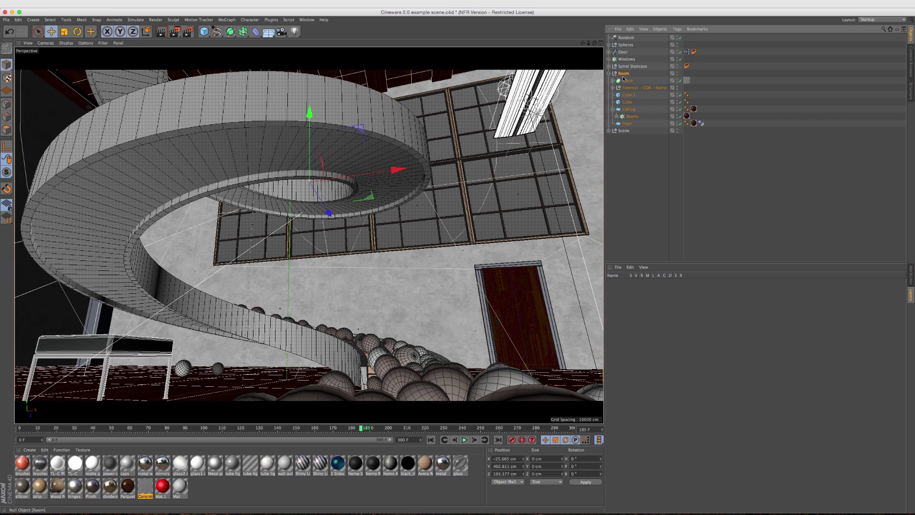
# - Add Room's child objects to a new layer and rename it 'Room'
pyautogui.click(628, 82)
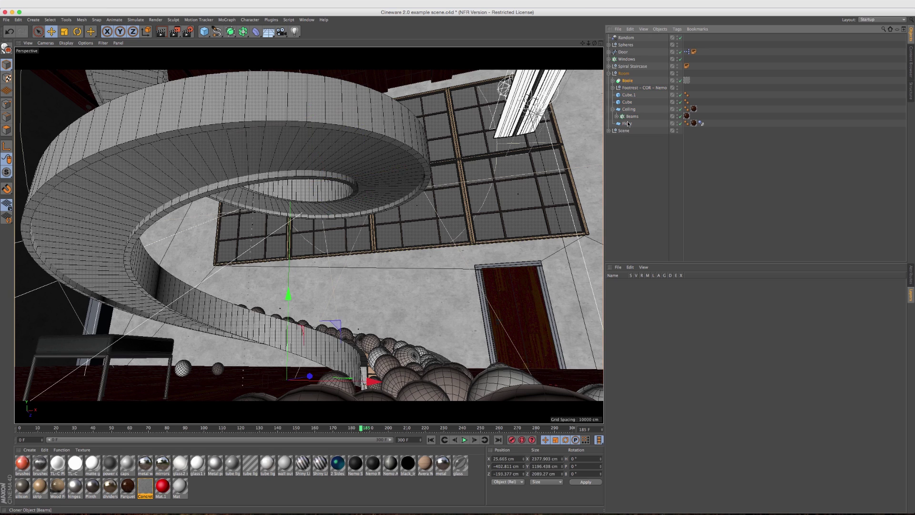
pyautogui.rightClick(630, 90)
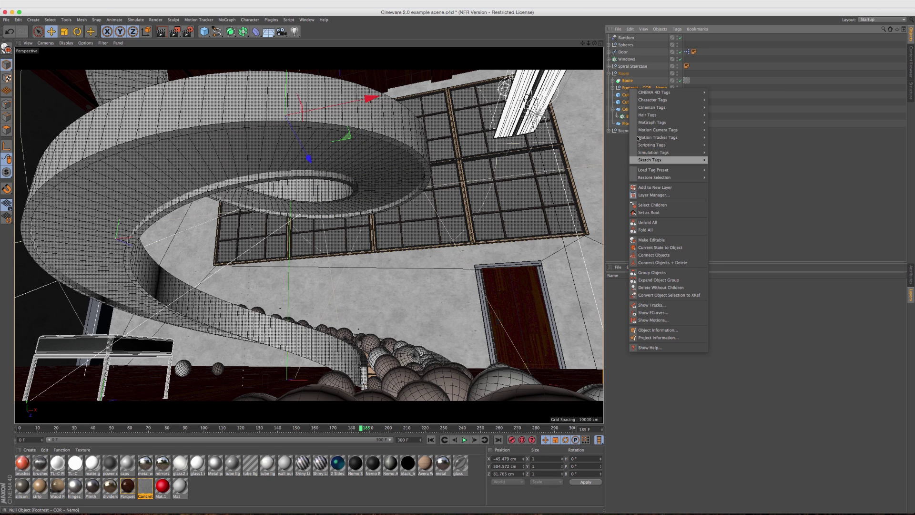
pyautogui.click(640, 189)
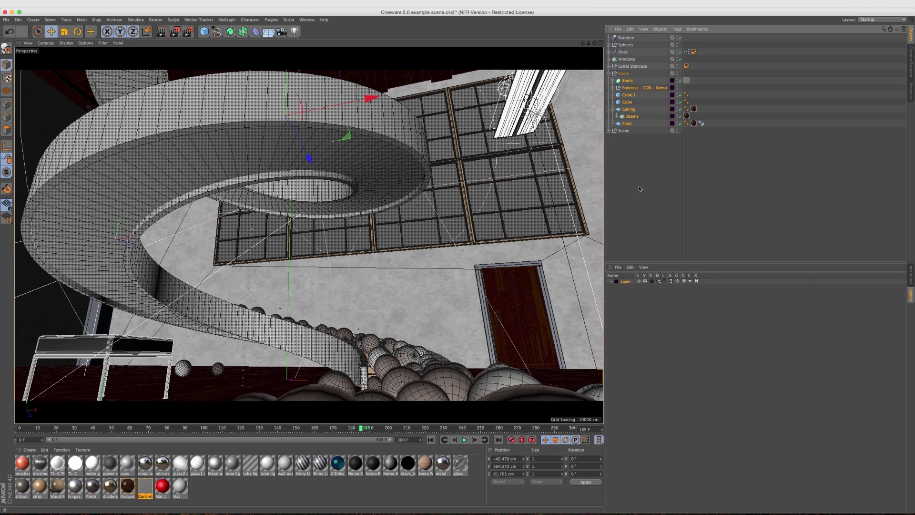
pyautogui.doubleClick(626, 282)
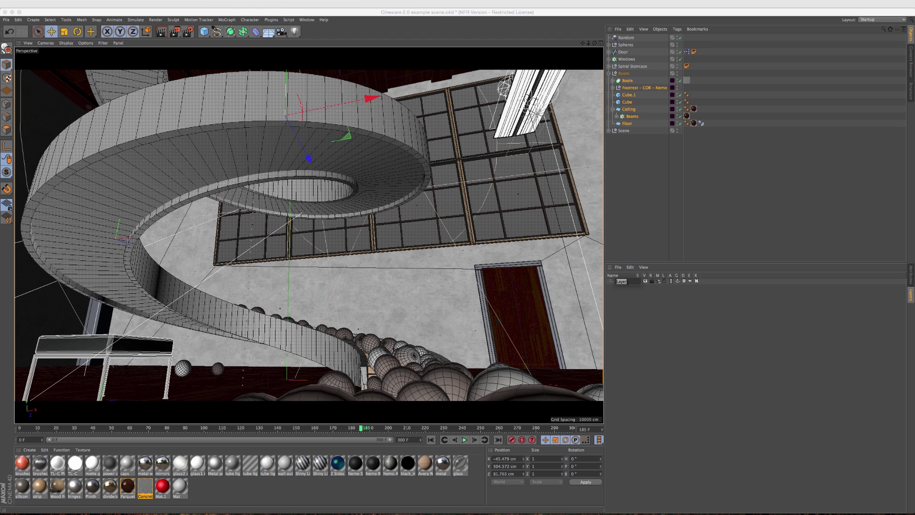
pyautogui.write('Room')
pyautogui.press('Return')
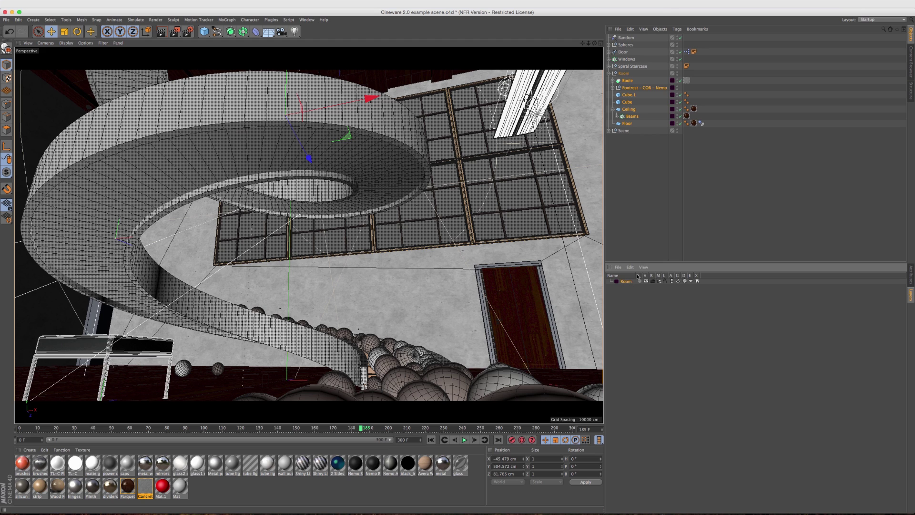
# - Put the Spiral Staircase parts on a new layer named 'Staircase'
pyautogui.click(609, 73)
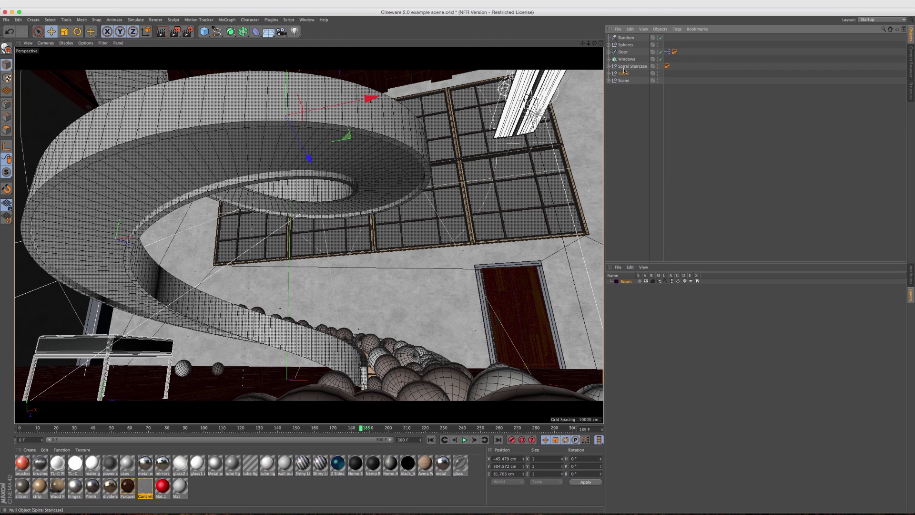
pyautogui.click(609, 66)
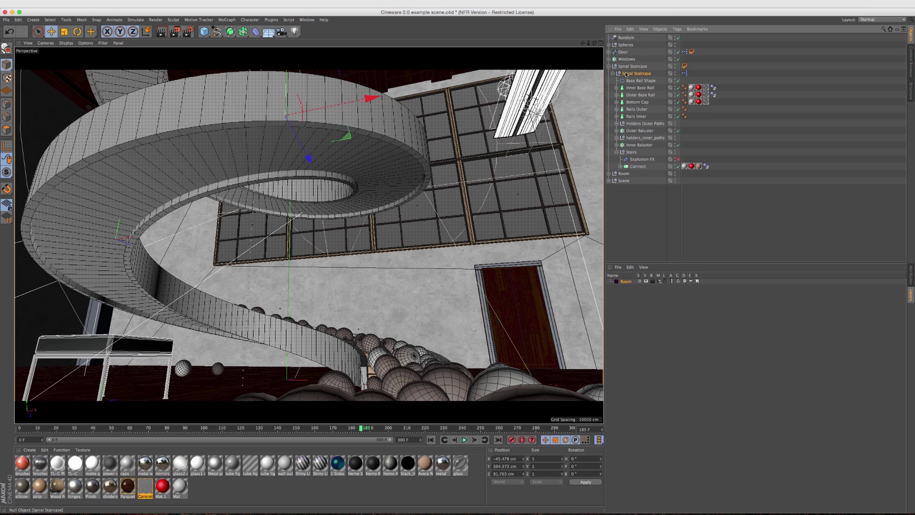
pyautogui.click(634, 102)
pyautogui.click(639, 88)
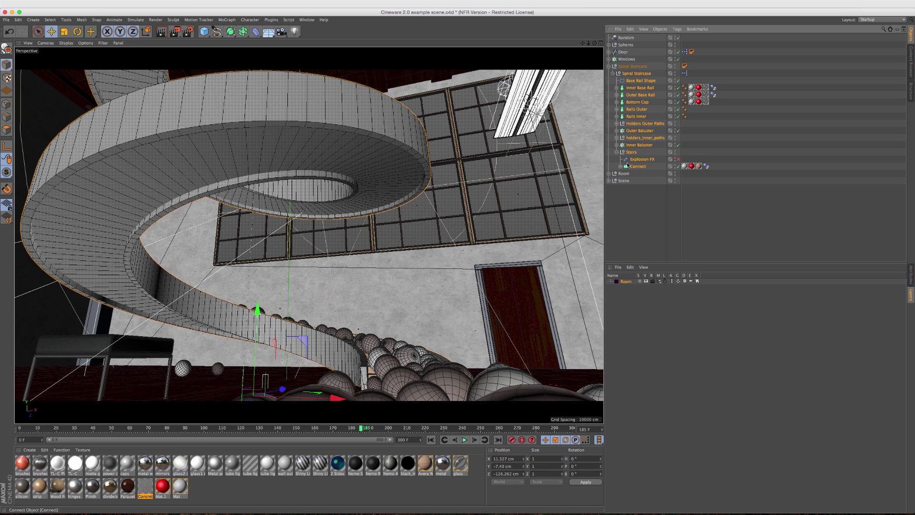
pyautogui.rightClick(635, 102)
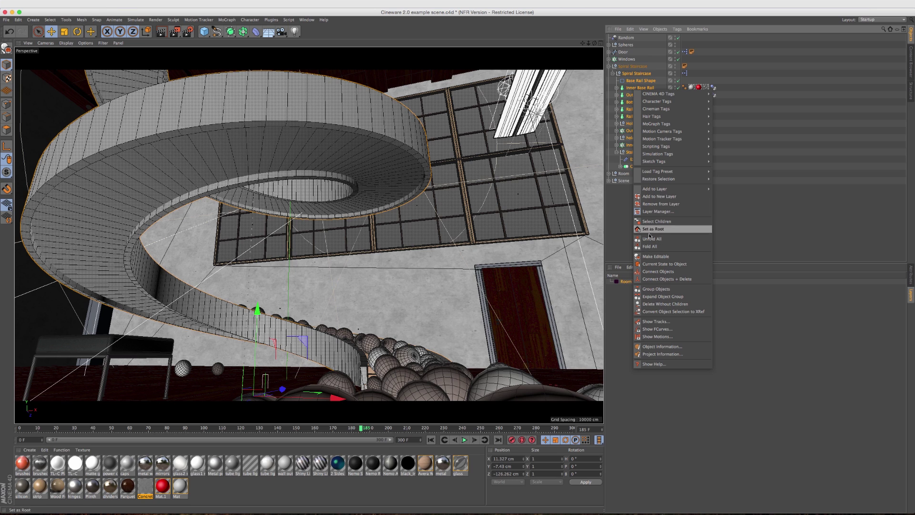
pyautogui.click(653, 196)
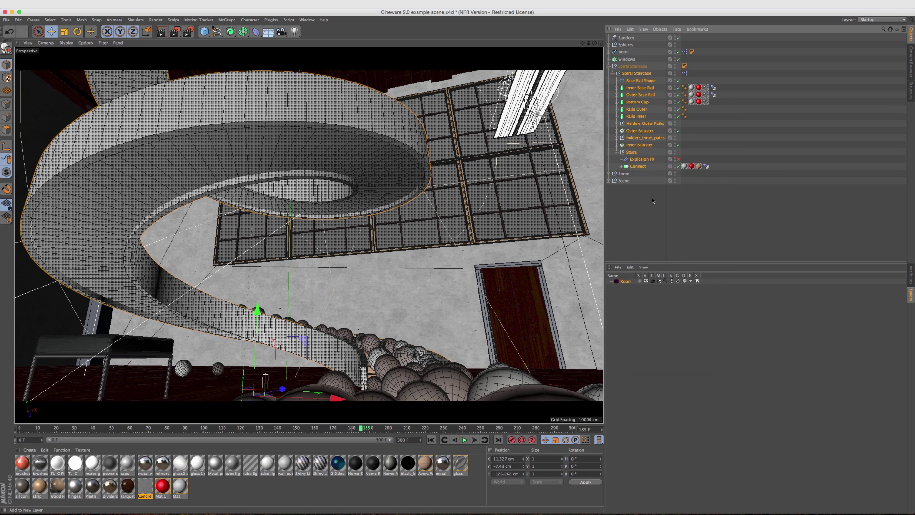
pyautogui.doubleClick(625, 287)
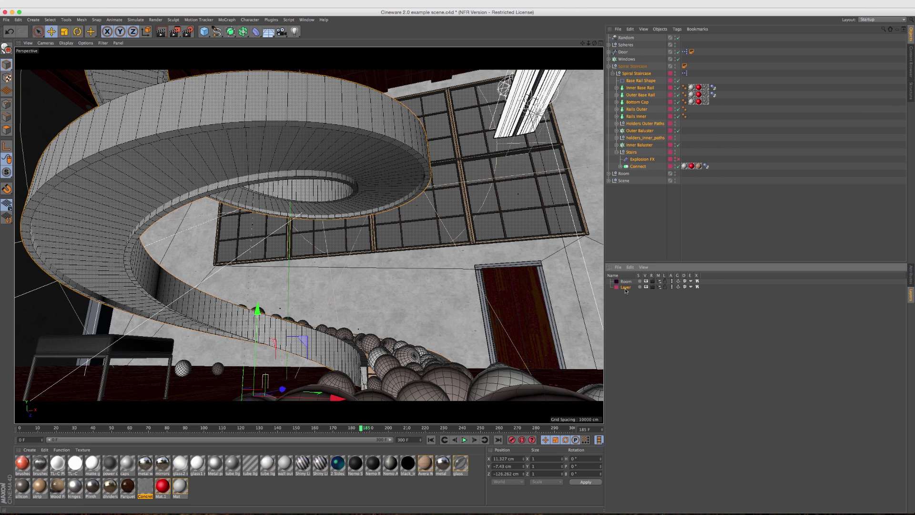
pyautogui.write('Stair')
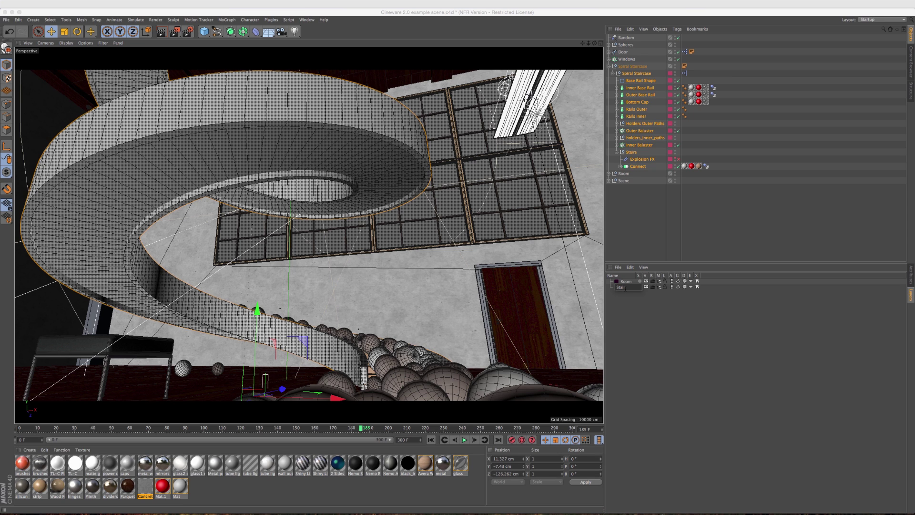
pyautogui.write('case')
pyautogui.press('Return')
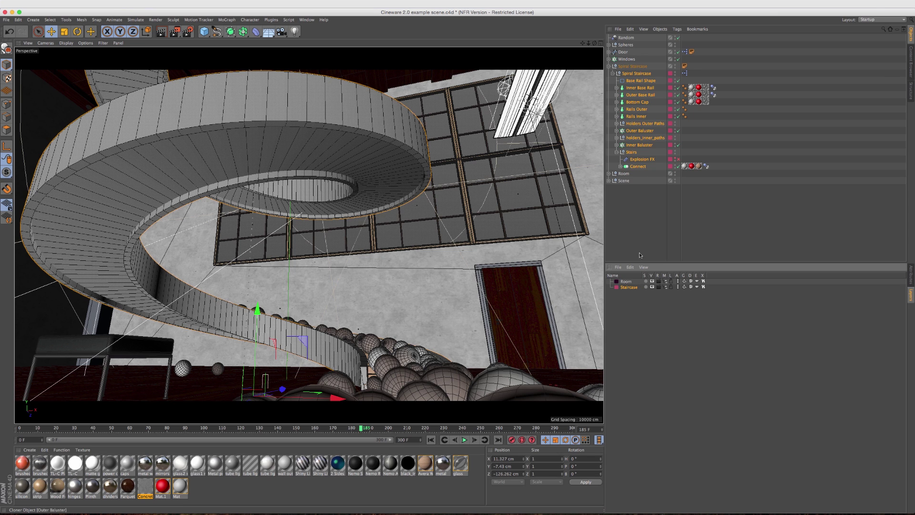
# - Put the sphere cloners on a new layer named 'Spheres'
pyautogui.click(608, 66)
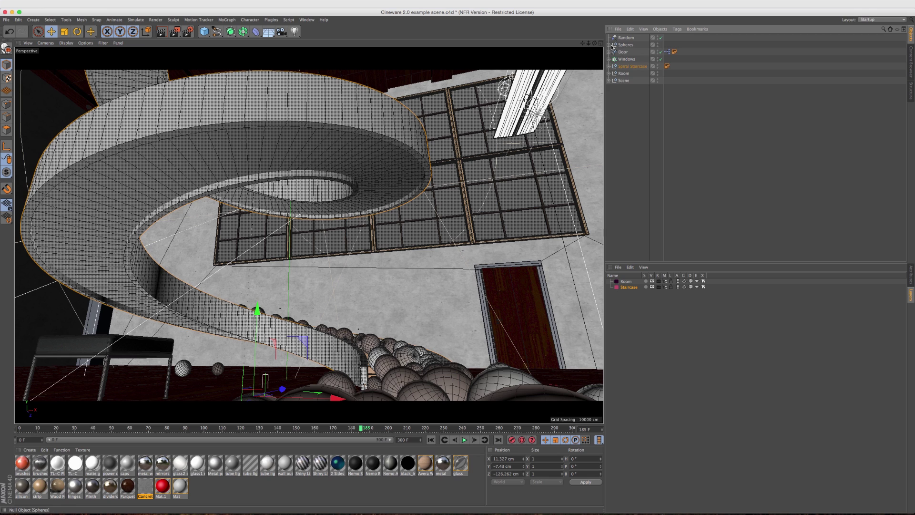
pyautogui.click(609, 45)
pyautogui.click(622, 52)
pyautogui.keyDown('shift'); pyautogui.click(630, 81); pyautogui.keyUp('shift')
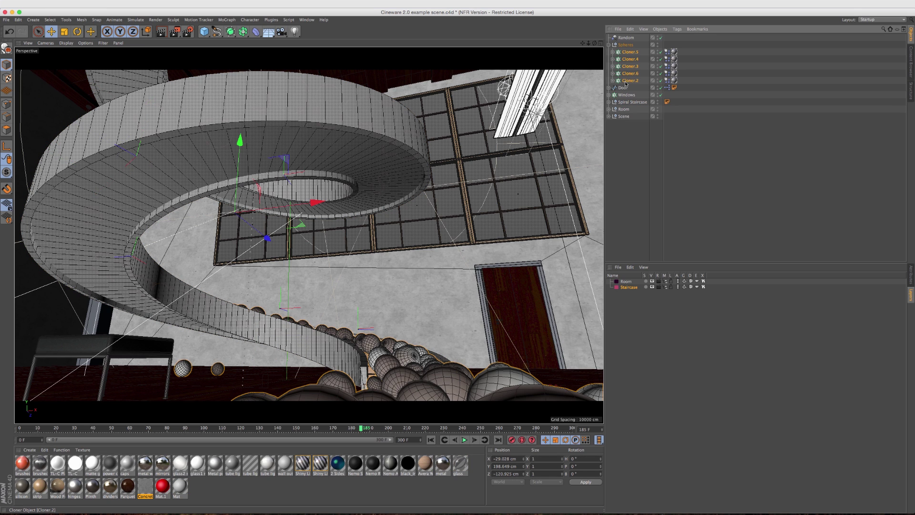
pyautogui.rightClick(628, 59)
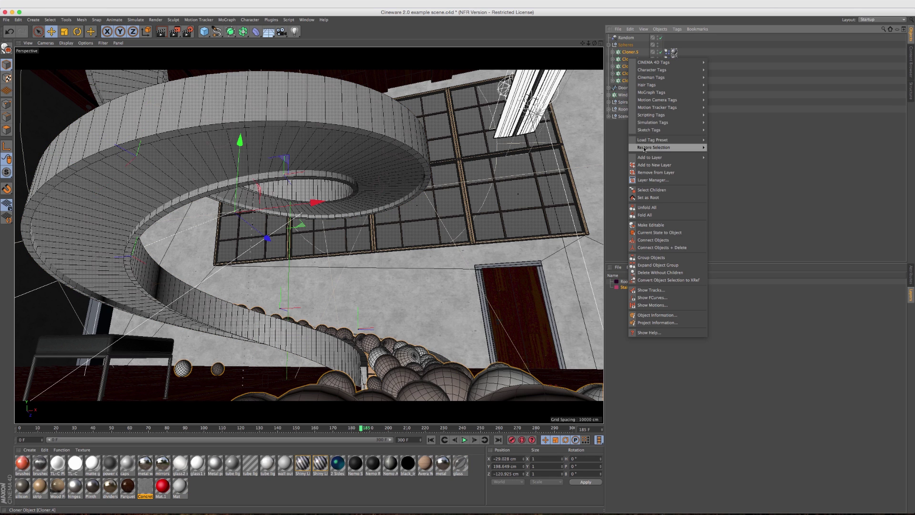
pyautogui.click(644, 164)
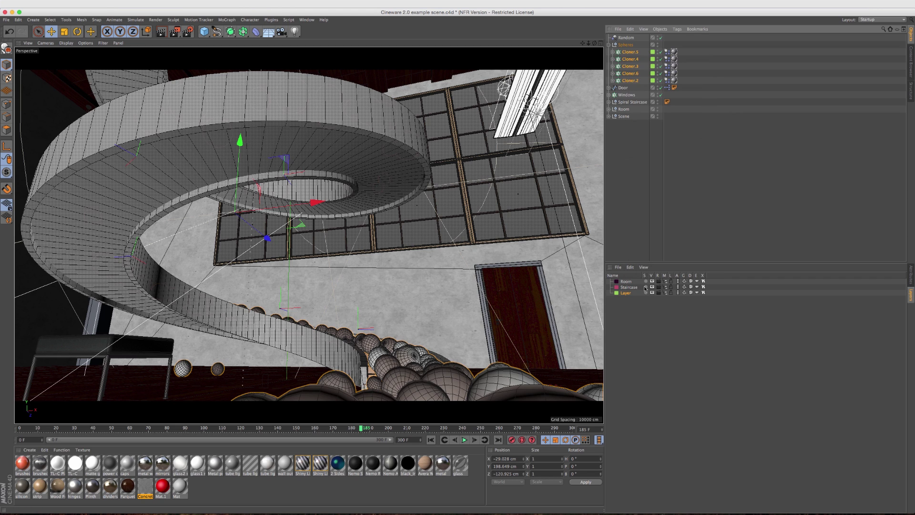
pyautogui.doubleClick(626, 293)
pyautogui.write('Spher')
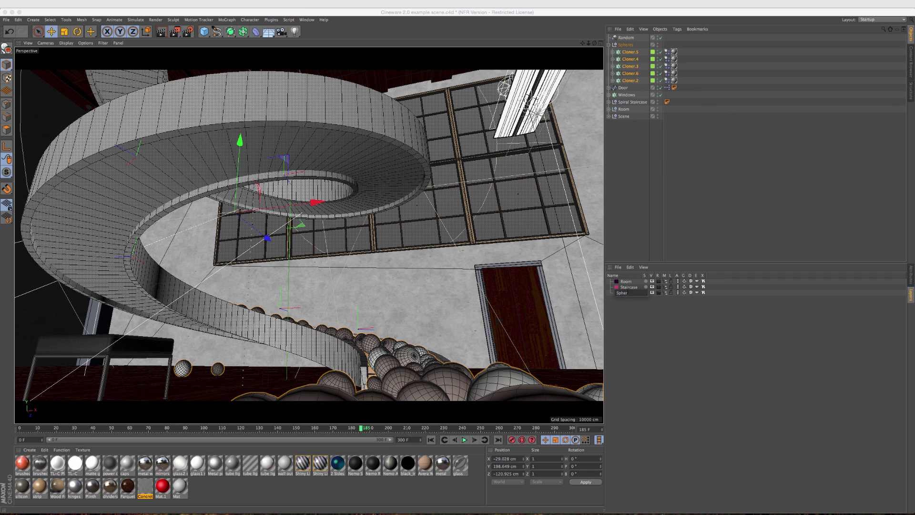
pyautogui.write('es')
pyautogui.press('Return')
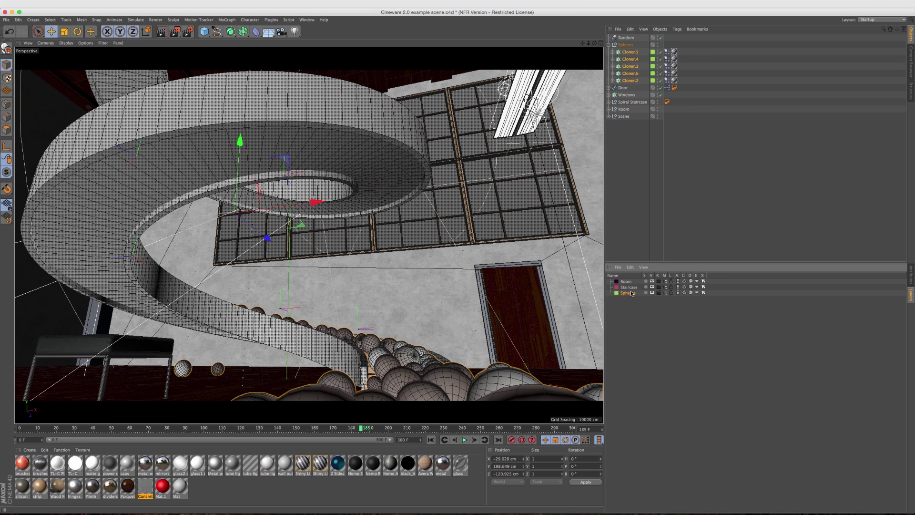
pyautogui.click(609, 45)
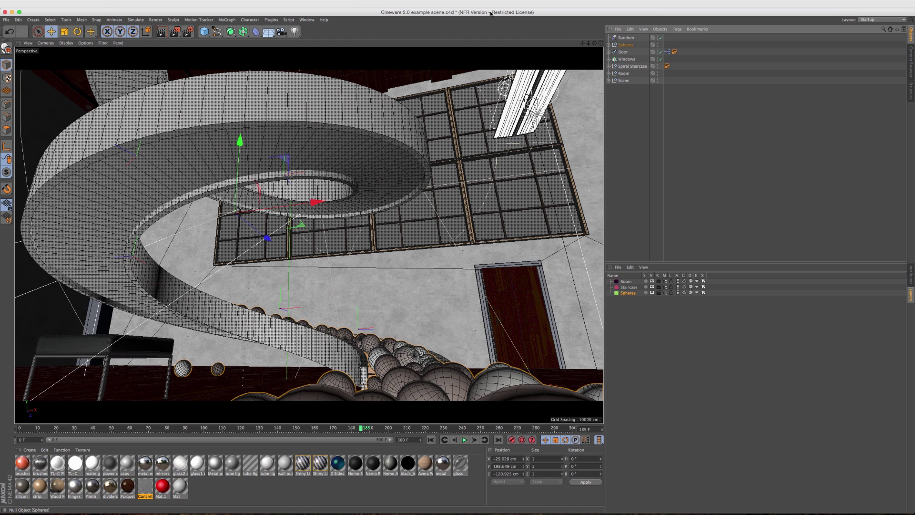
# - Save the Cinema 4D scene and return to After Effects
pyautogui.press('super+s')
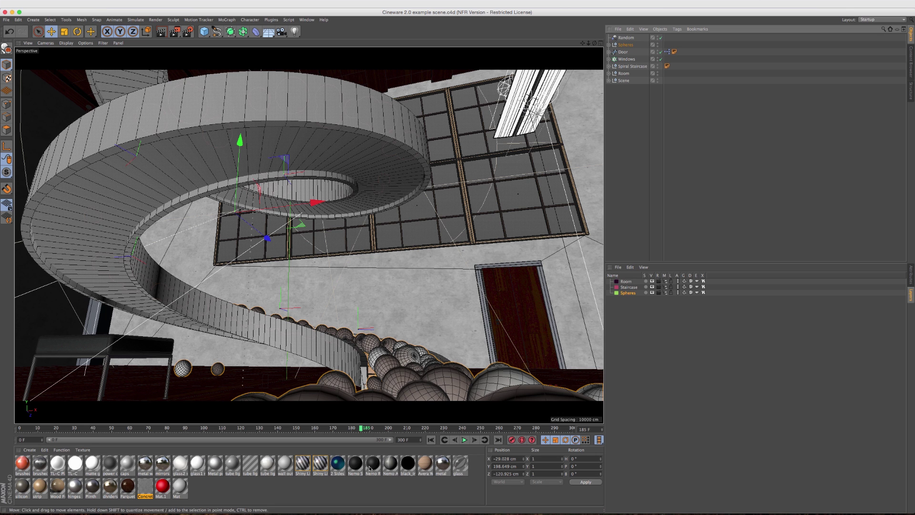
pyautogui.moveTo(296, 509)
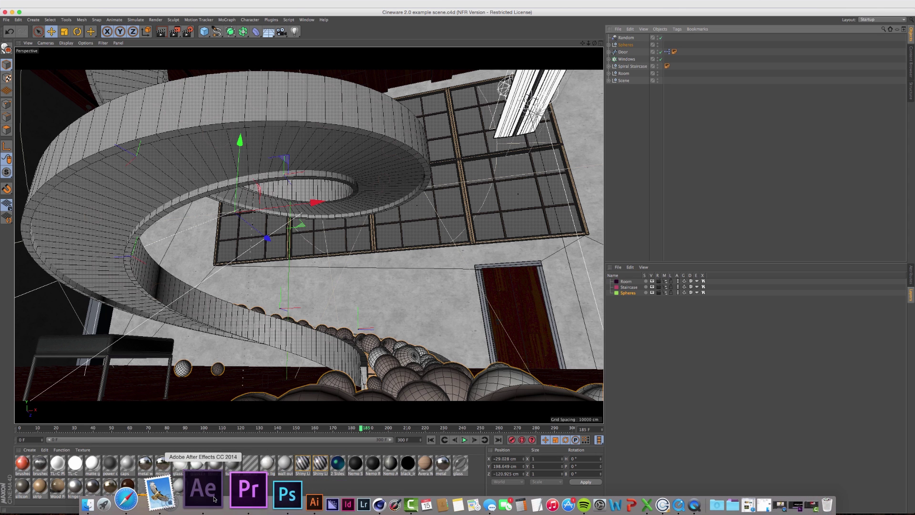
pyautogui.click(187, 492)
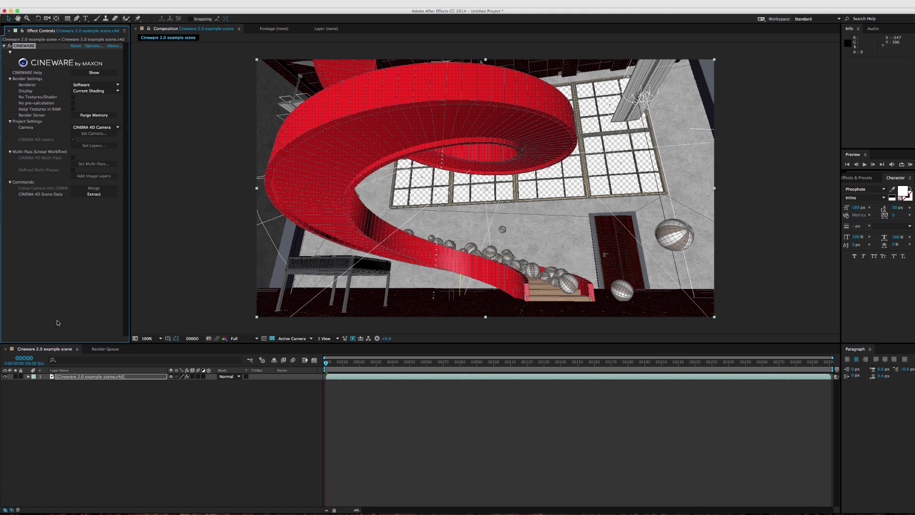
# - Select the .c4d layer and show its Cinema 4D layers list: Room, Staircase, Spheres, Default Layer
pyautogui.click(57, 377)
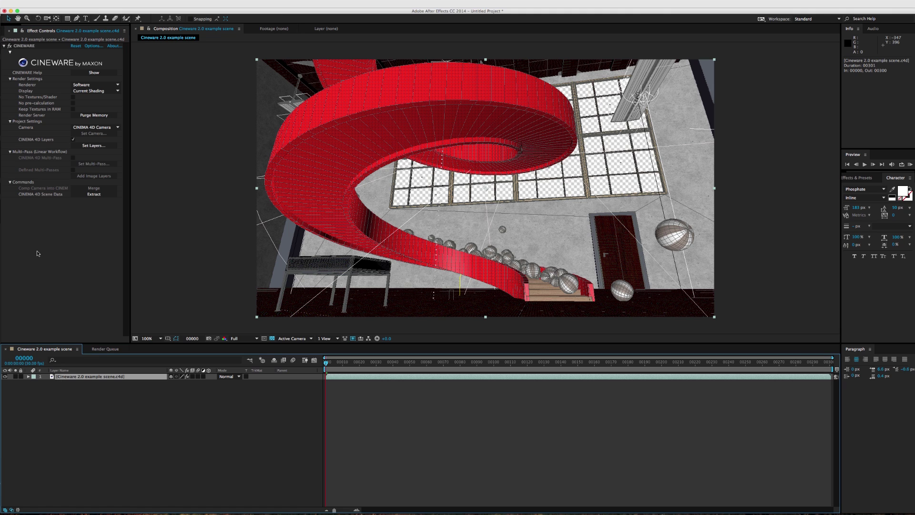
pyautogui.click(80, 147)
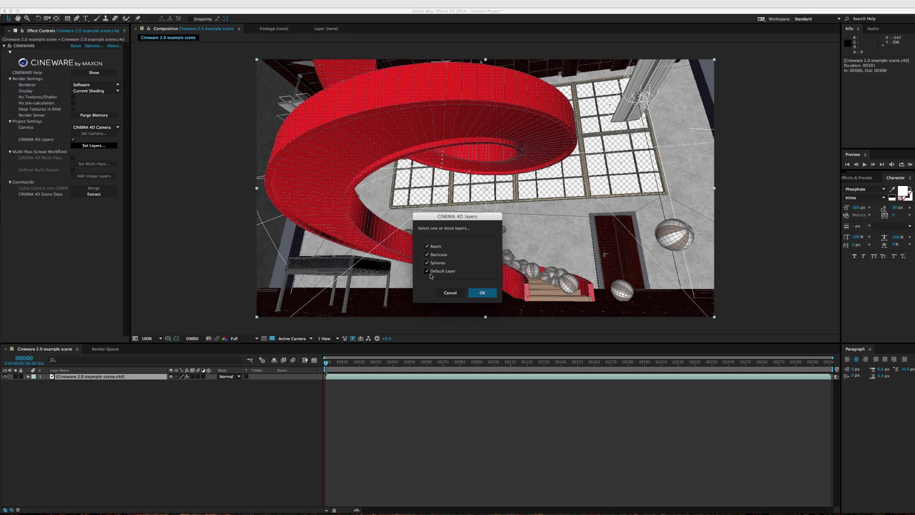
pyautogui.moveTo(436, 217); pyautogui.dragTo(186, 212)
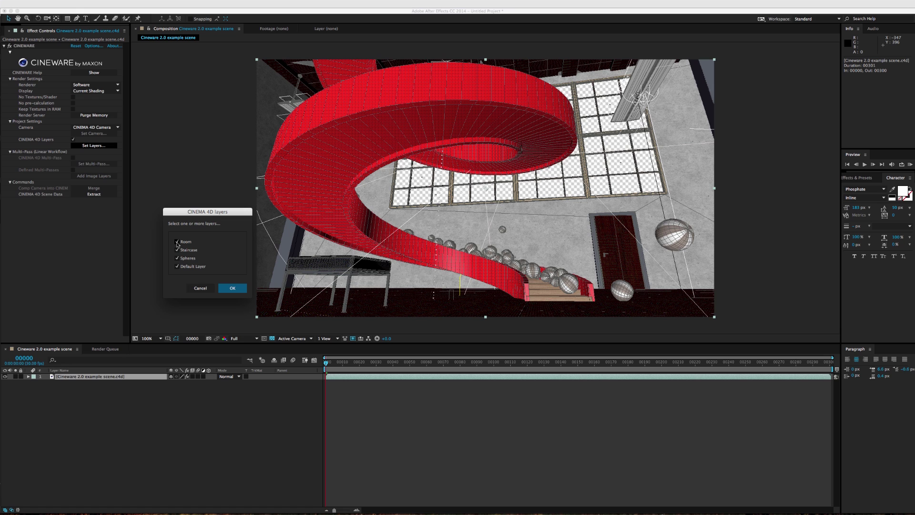
# - Exclude the Room layer from the Cineware render and view frame 00020
pyautogui.click(177, 243)
pyautogui.click(232, 287)
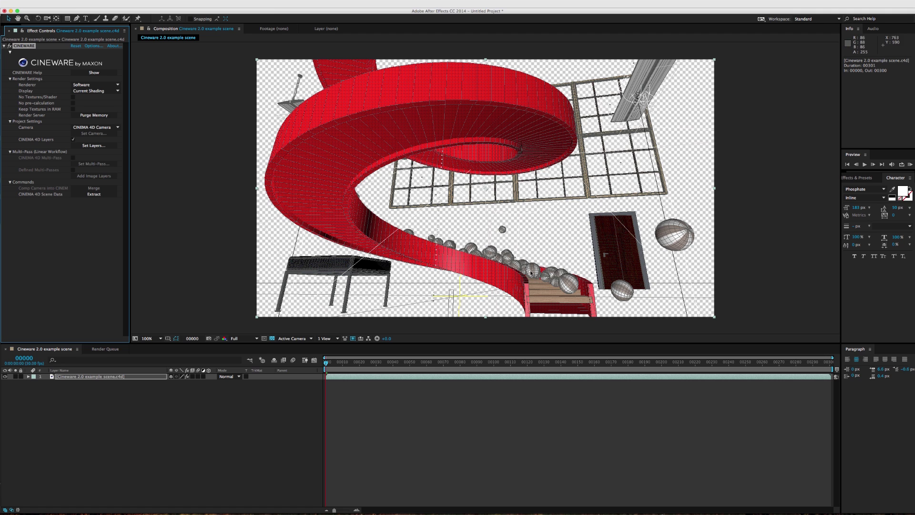
pyautogui.click(361, 367)
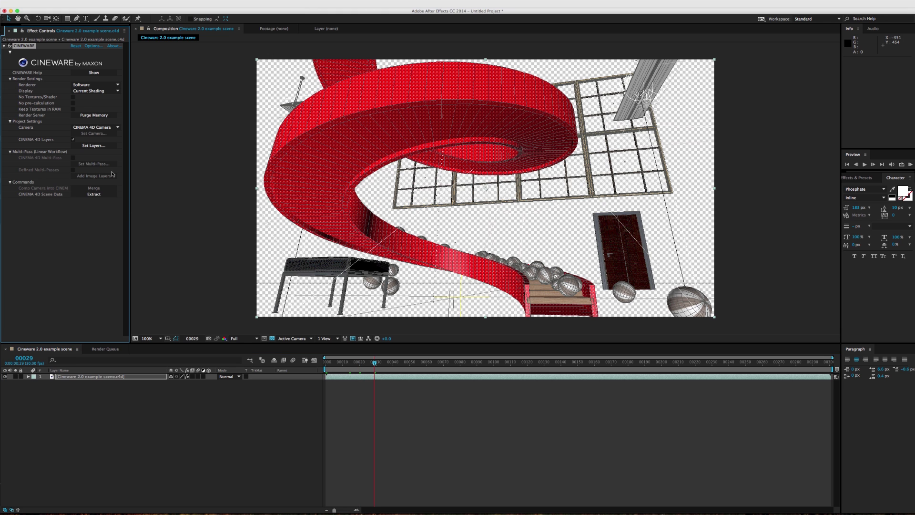
# - Also exclude the Staircase layer and view the render at frame 00040
pyautogui.click(94, 146)
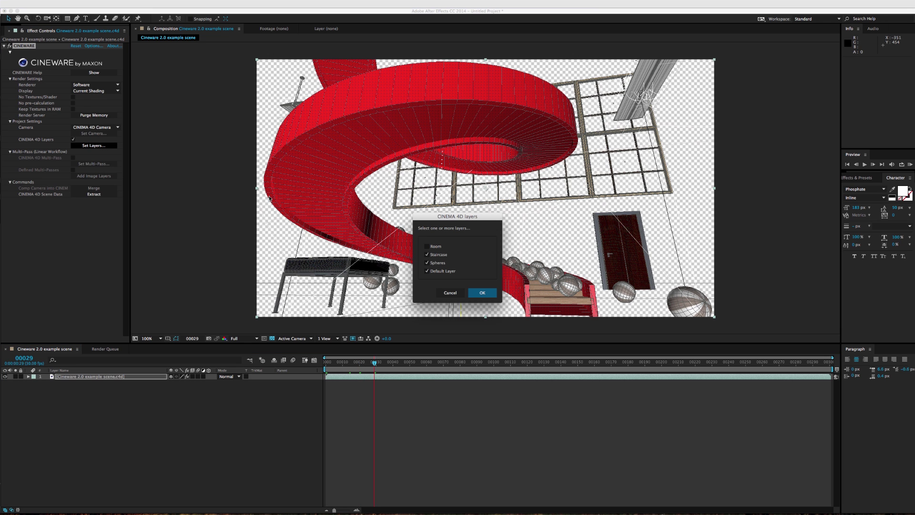
pyautogui.click(427, 254)
pyautogui.click(485, 294)
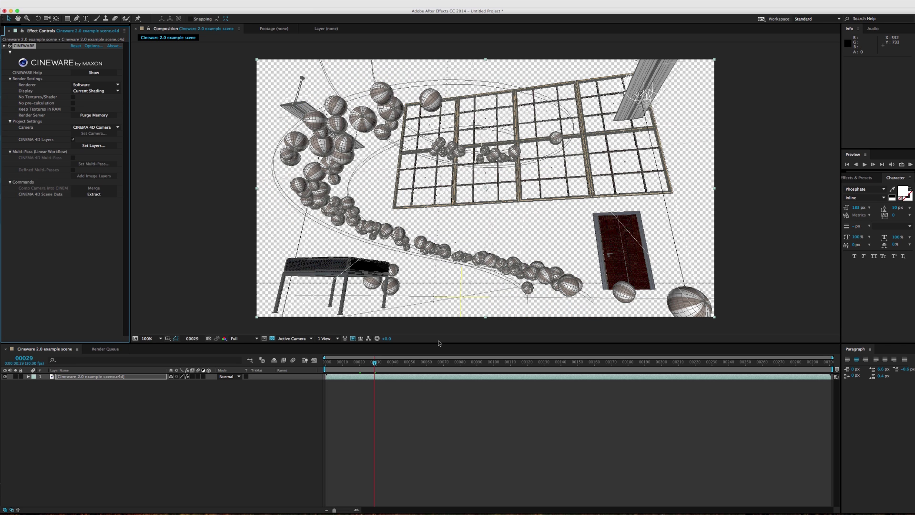
pyautogui.click(394, 365)
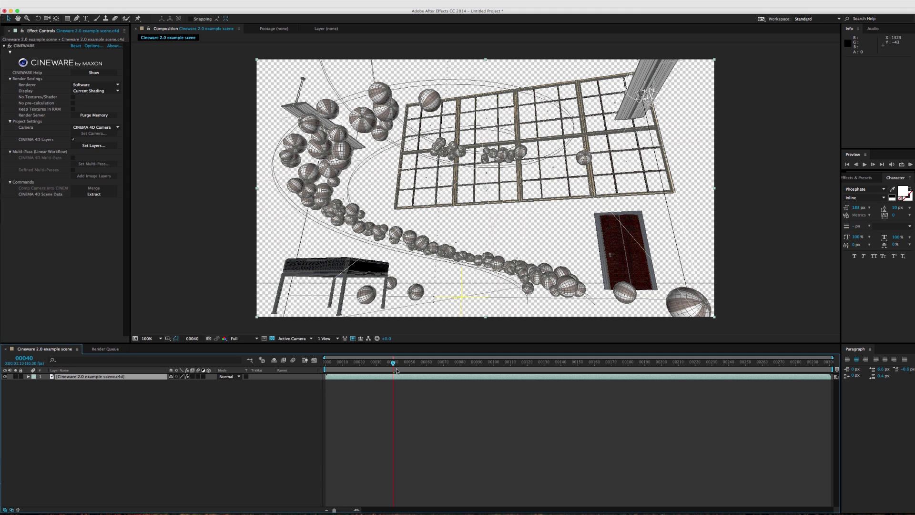
# - In Cinema 4D's Render Settings, enable Multi-Pass and add an Object Buffer pass
pyautogui.click(320, 492)
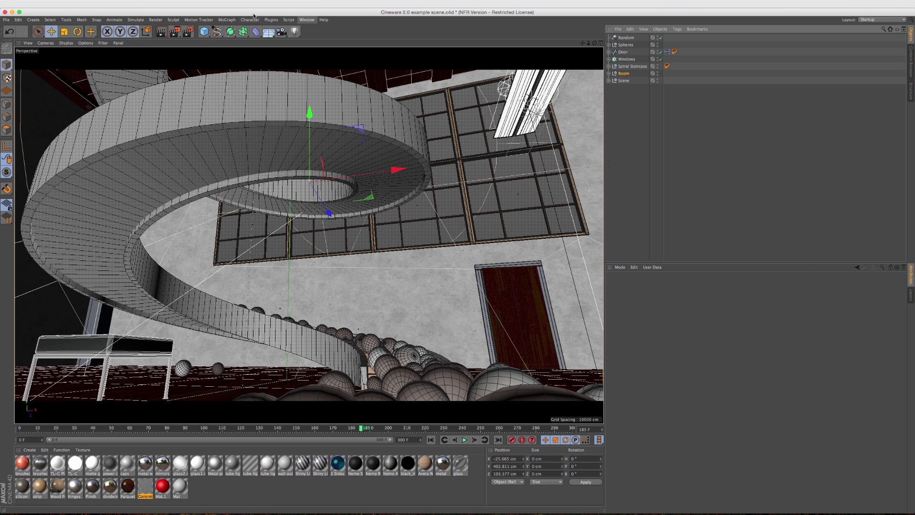
pyautogui.click(188, 32)
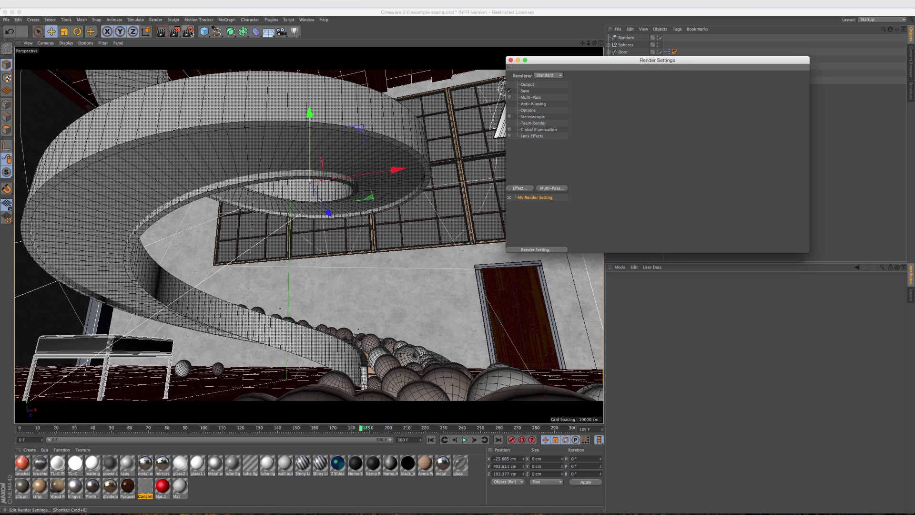
pyautogui.click(509, 97)
pyautogui.rightClick(524, 98)
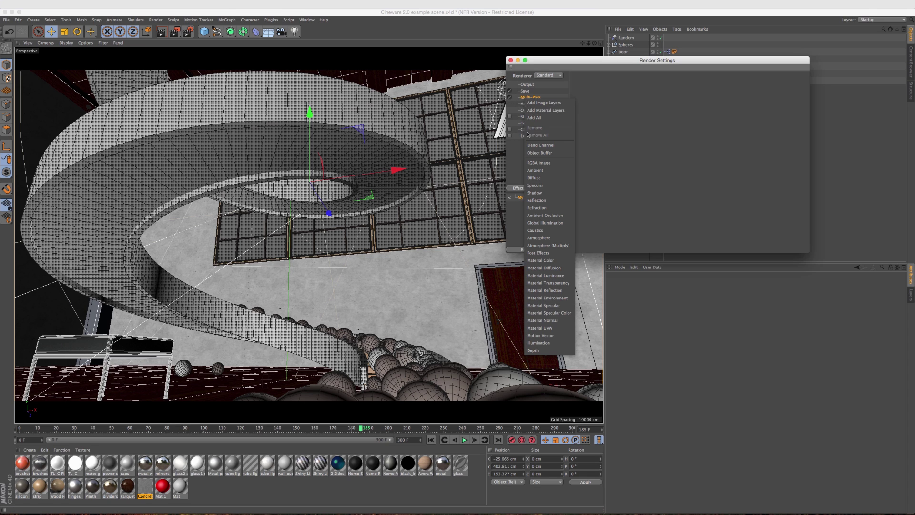
pyautogui.click(530, 153)
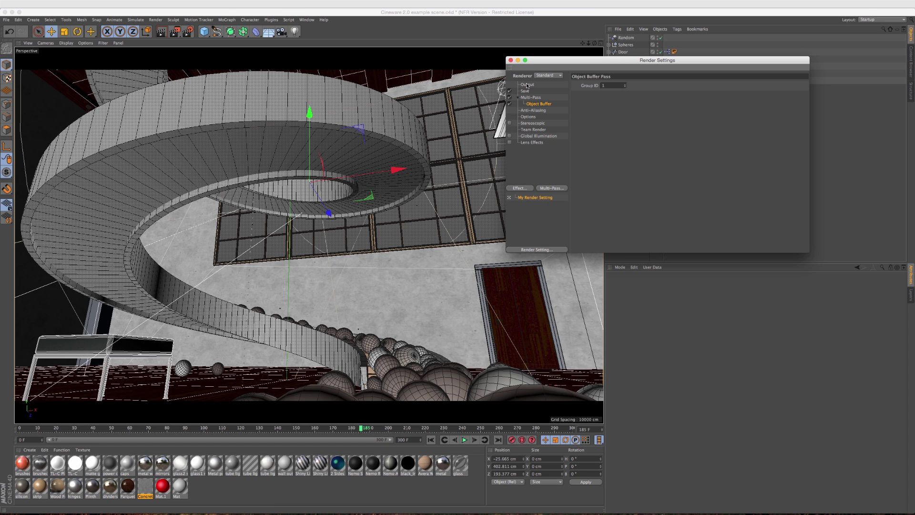
pyautogui.click(510, 60)
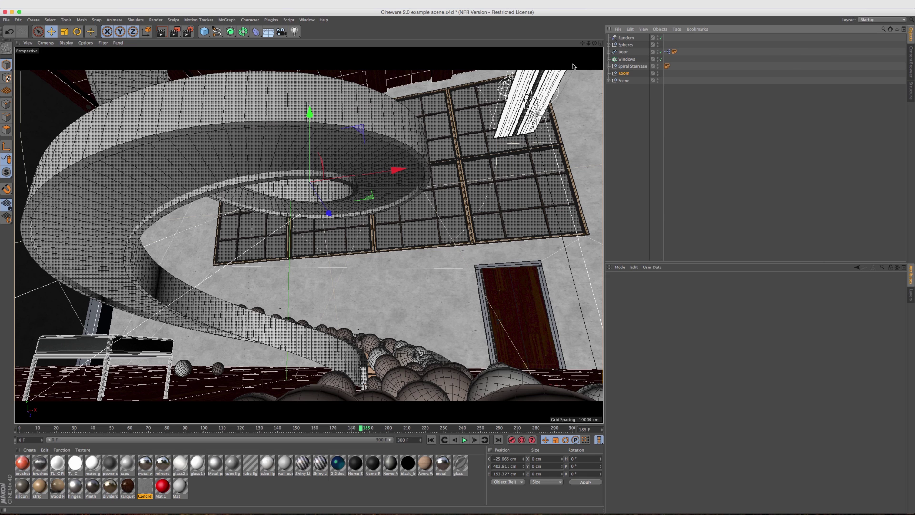
# - Add a Compositing tag to Room with Buffer 1 enabled, save, and return to After Effects
pyautogui.click(679, 31)
pyautogui.moveTo(706, 40)
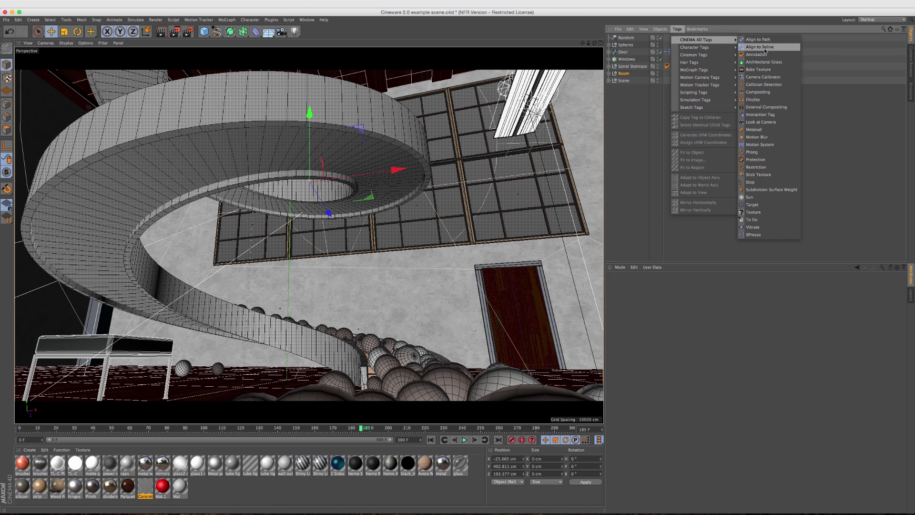
pyautogui.click(758, 92)
pyautogui.click(630, 300)
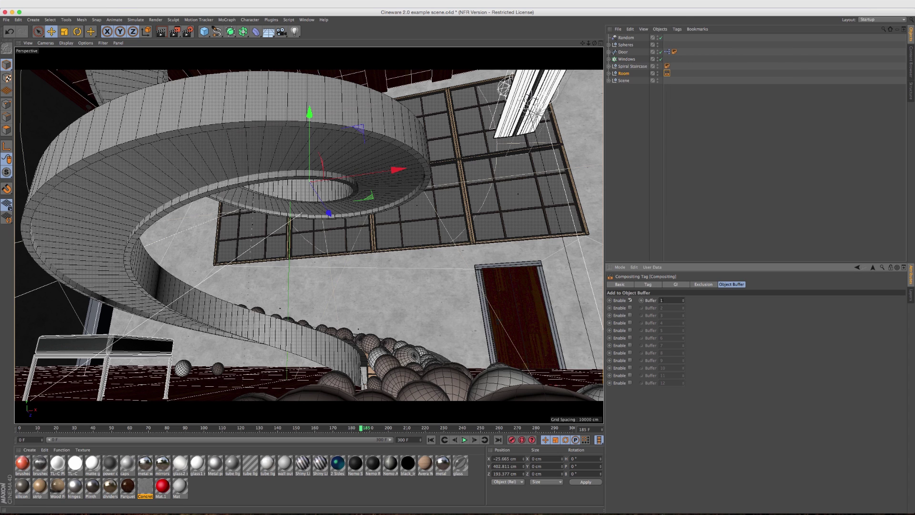
pyautogui.click(625, 86)
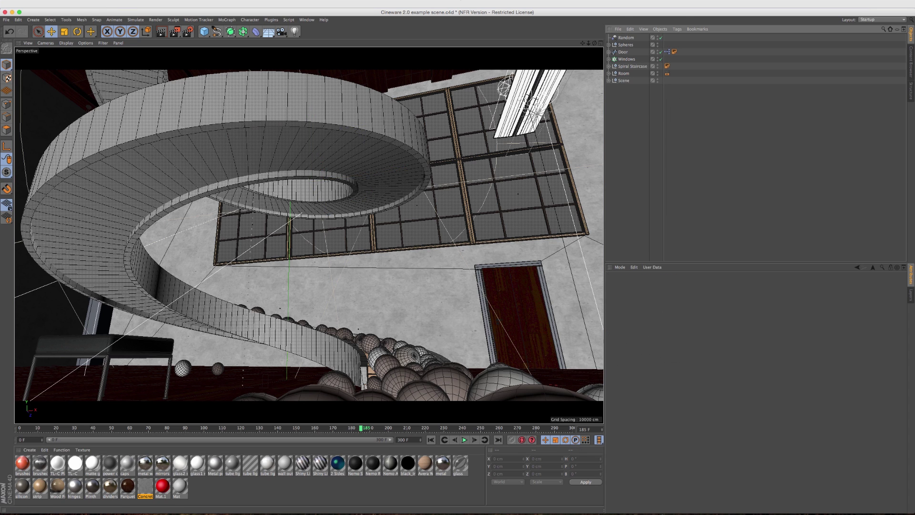
pyautogui.press('super+s')
pyautogui.moveTo(211, 511)
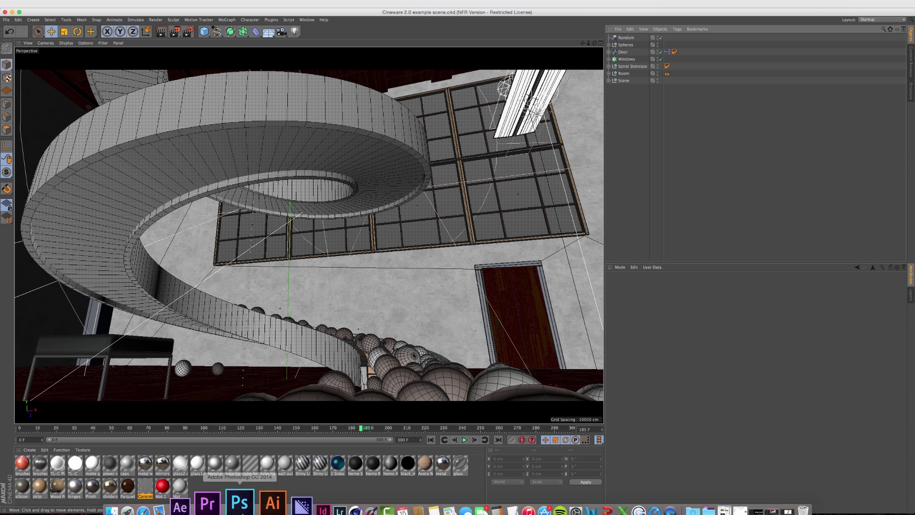
pyautogui.click(210, 500)
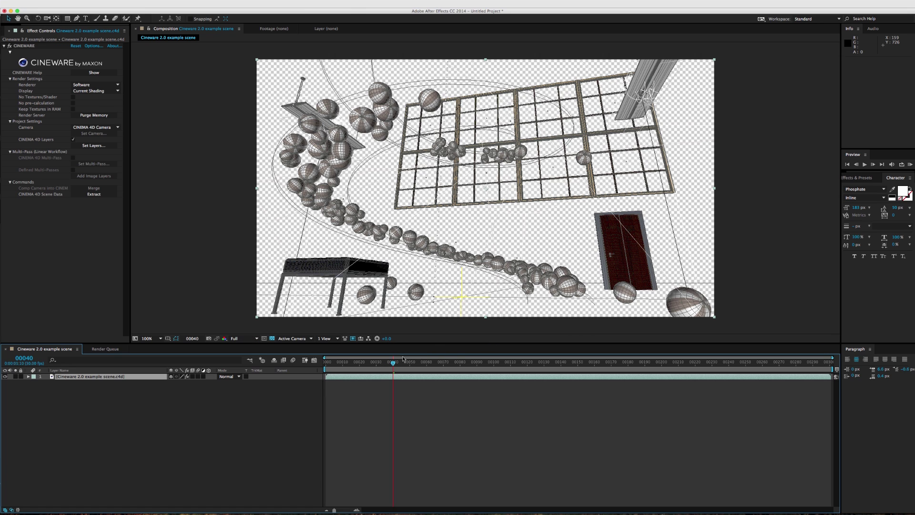
# - Purge Cineware memory, set Renderer to Standard (Draft), and enable CINEMA 4D Multi-Pass
pyautogui.click(84, 115)
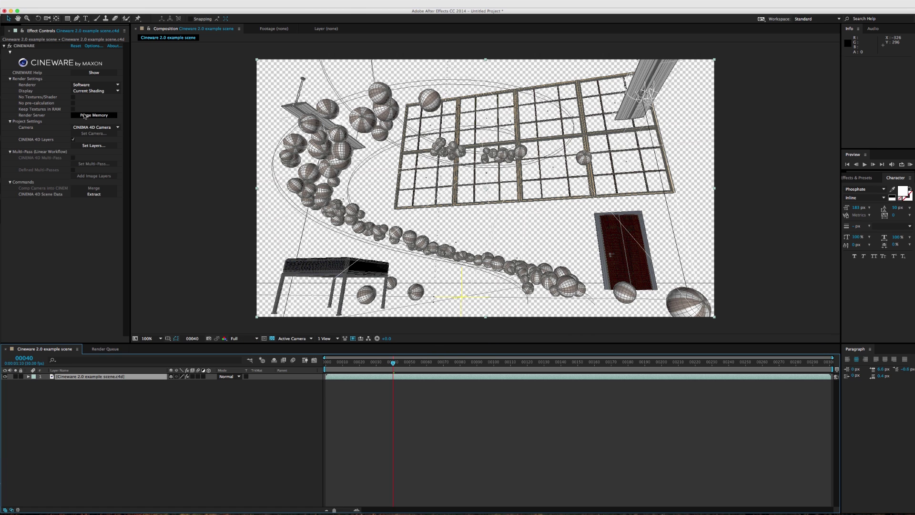
pyautogui.click(88, 85)
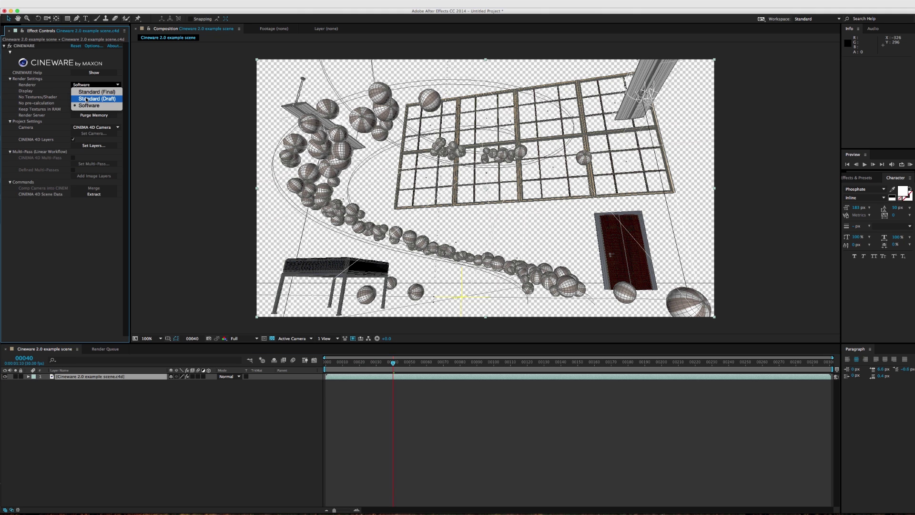
pyautogui.click(86, 99)
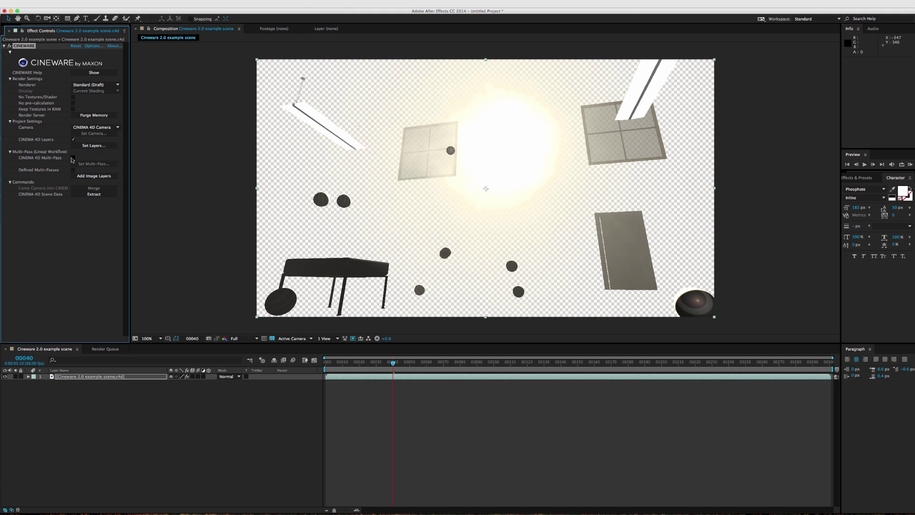
pyautogui.click(73, 158)
# - Add image layers for all twelve passes, dismiss the message, and select the Diffuse layer
pyautogui.click(88, 177)
pyautogui.click(486, 275)
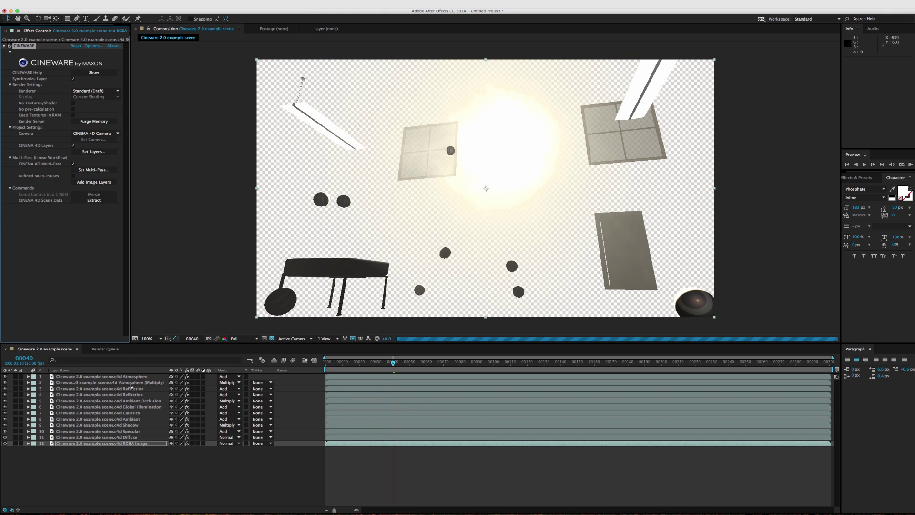
pyautogui.click(124, 437)
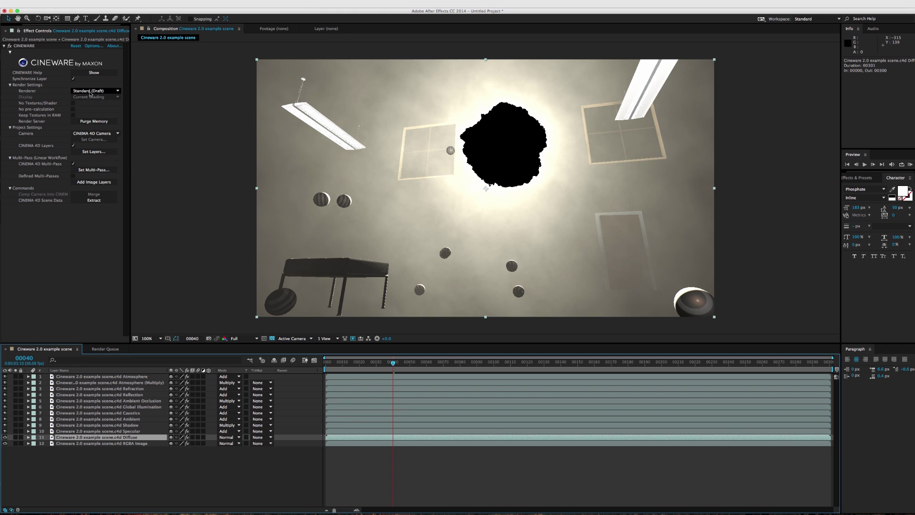
# - Switch the Cineware renderer to Software and view the Diffuse layer's settings
pyautogui.click(89, 92)
pyautogui.click(90, 109)
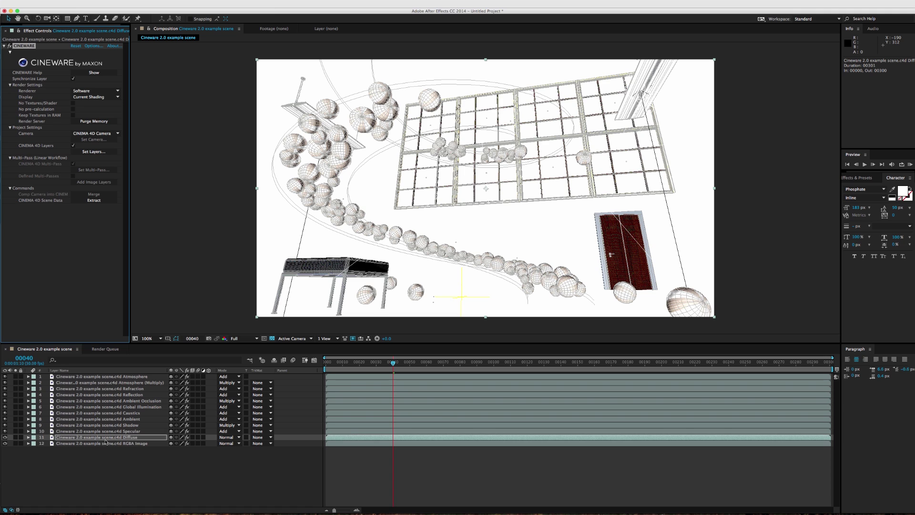
pyautogui.click(107, 438)
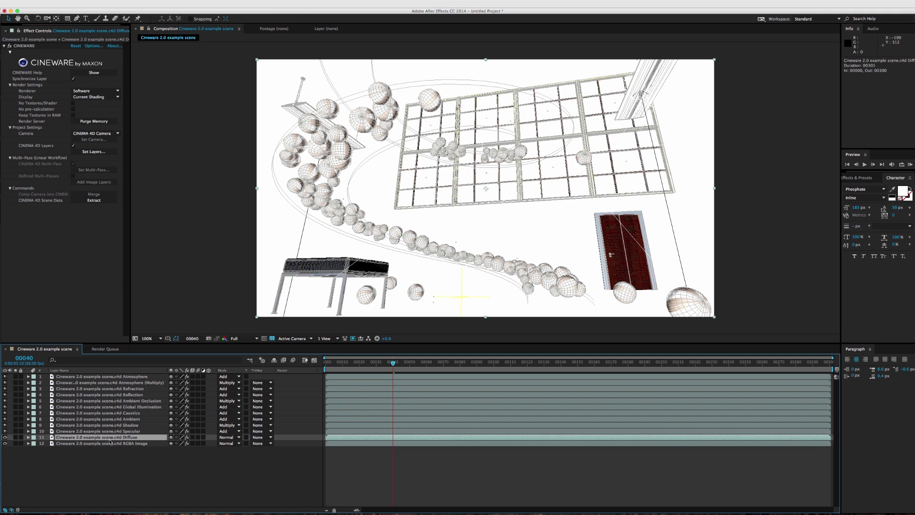
# - Inspect the Specular, Shadow and Ambient pass layers, then turn off Synchronize Layer
pyautogui.click(108, 432)
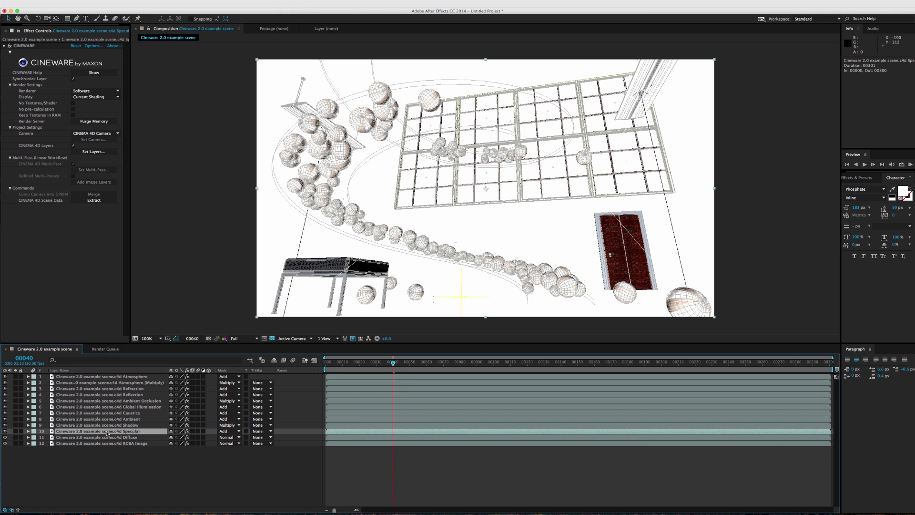
pyautogui.click(109, 426)
pyautogui.click(109, 419)
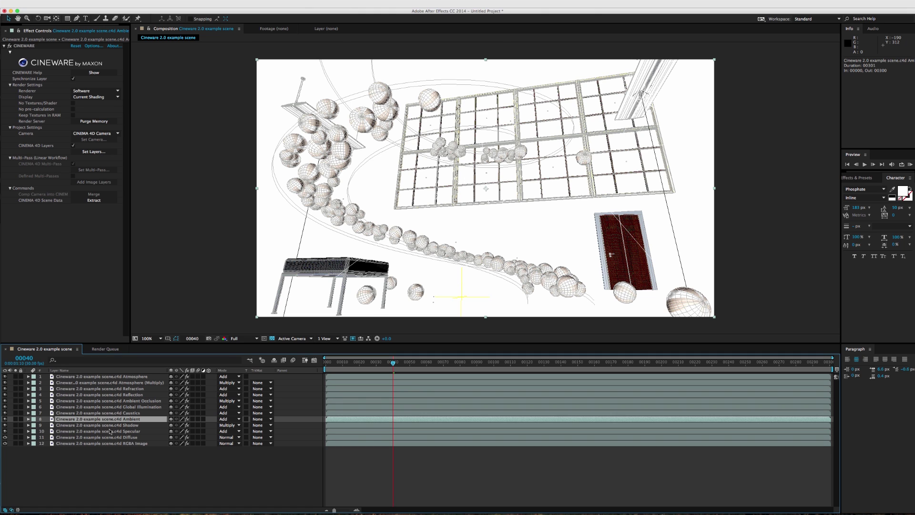
pyautogui.click(114, 433)
pyautogui.click(115, 425)
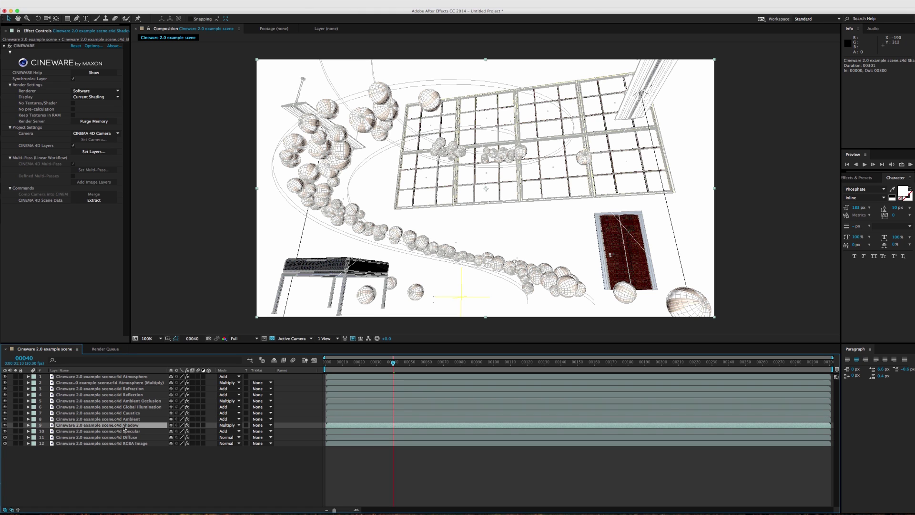
pyautogui.click(73, 78)
# - Change the Cineware renderer to Standard (Draft)
pyautogui.click(94, 91)
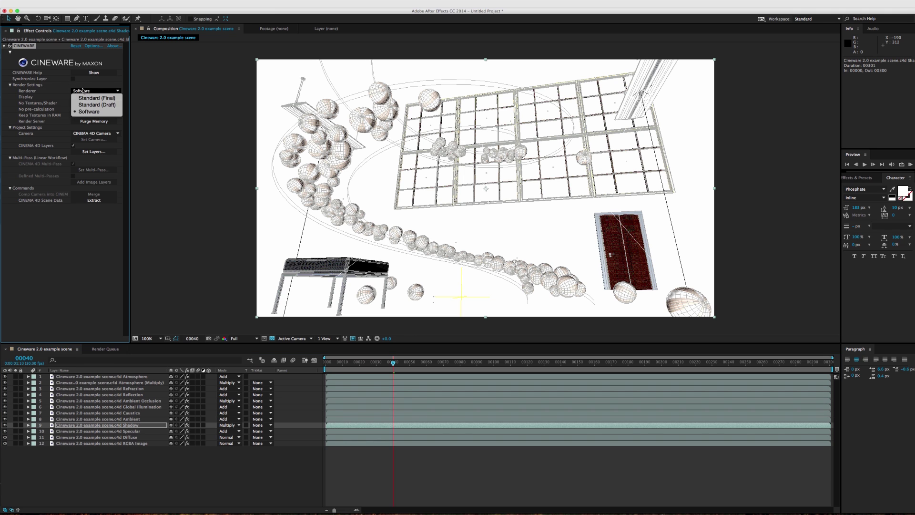
pyautogui.click(90, 106)
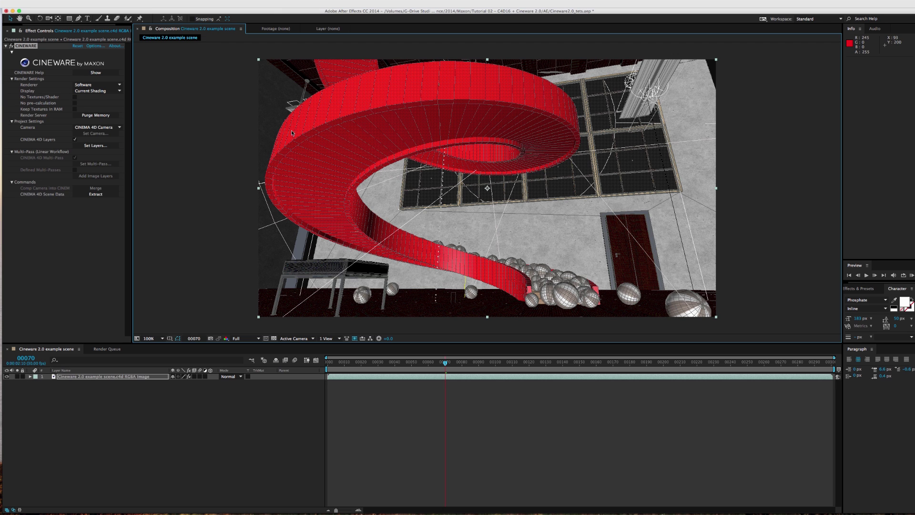
# - Enable Region of Interest and resize the box around the upper-right area of the scene
pyautogui.click(266, 338)
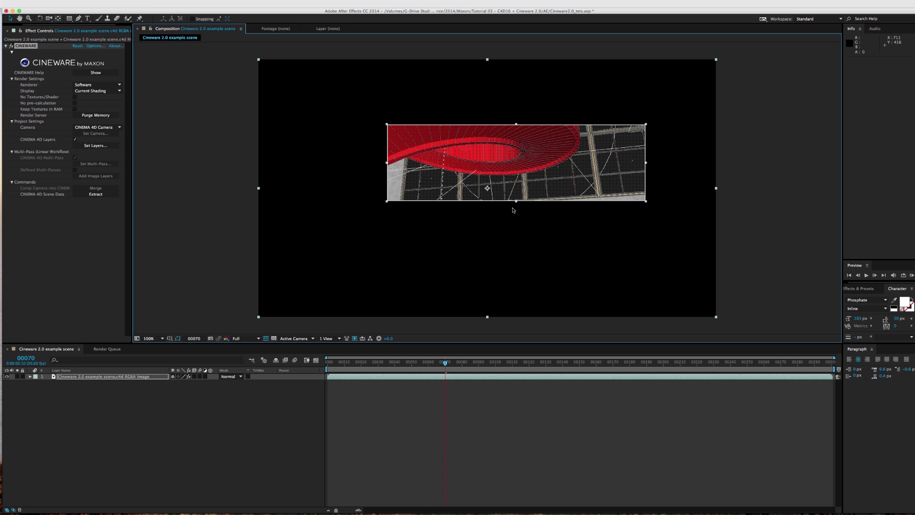
pyautogui.moveTo(517, 204); pyautogui.dragTo(515, 264)
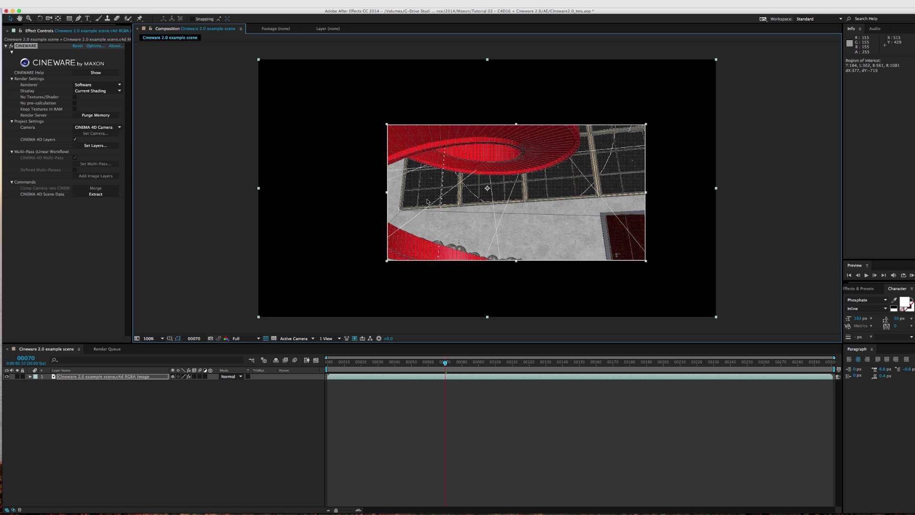
pyautogui.moveTo(387, 193); pyautogui.dragTo(470, 193)
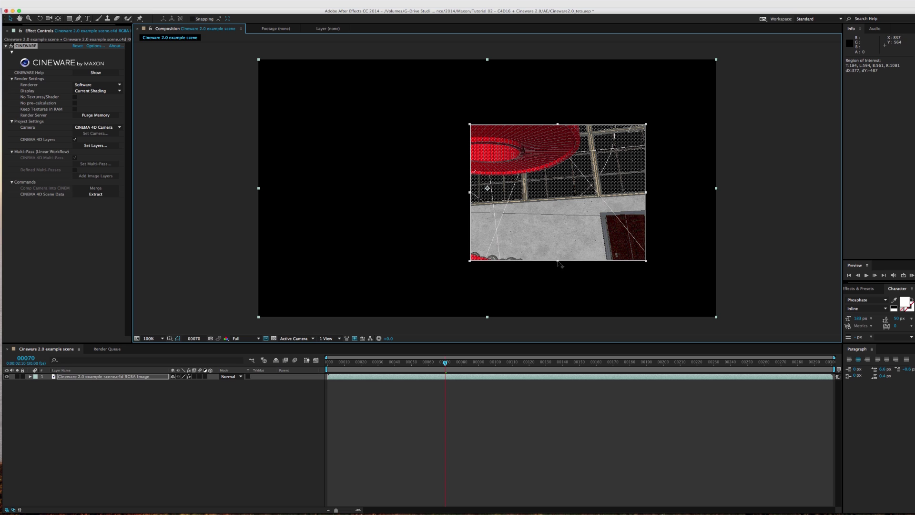
pyautogui.moveTo(558, 260); pyautogui.dragTo(560, 205)
pyautogui.moveTo(558, 125); pyautogui.dragTo(566, 75)
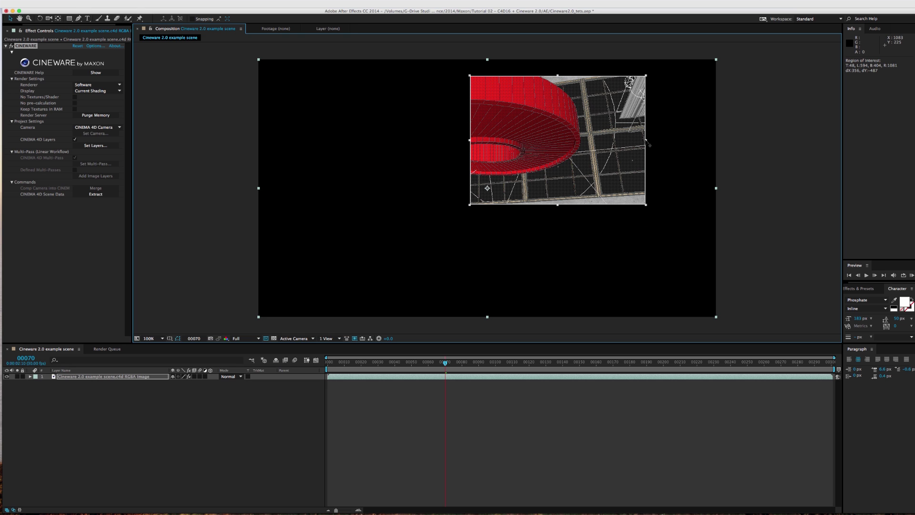
pyautogui.moveTo(646, 141); pyautogui.dragTo(691, 141)
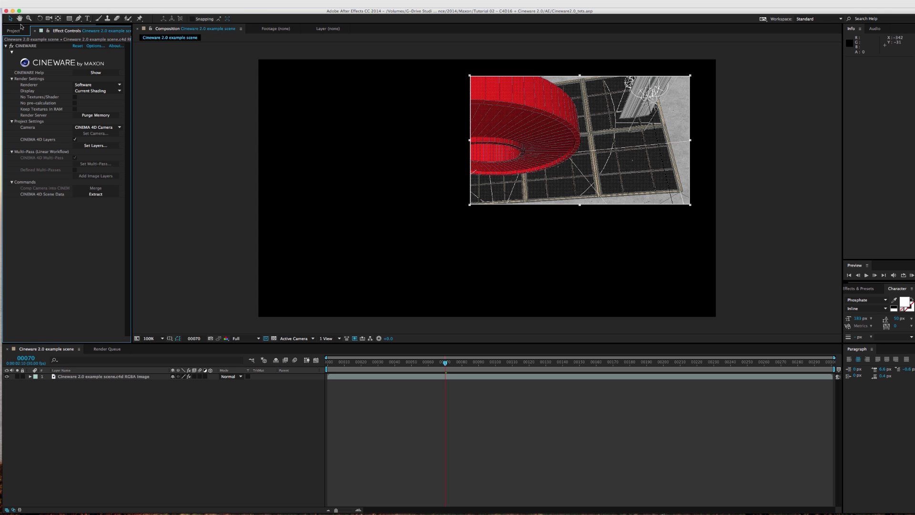
# - Collect all source files via File > Dependencies > Collect Files into a folder named Cineware2.0_test
pyautogui.click(18, 28)
pyautogui.click(61, 3)
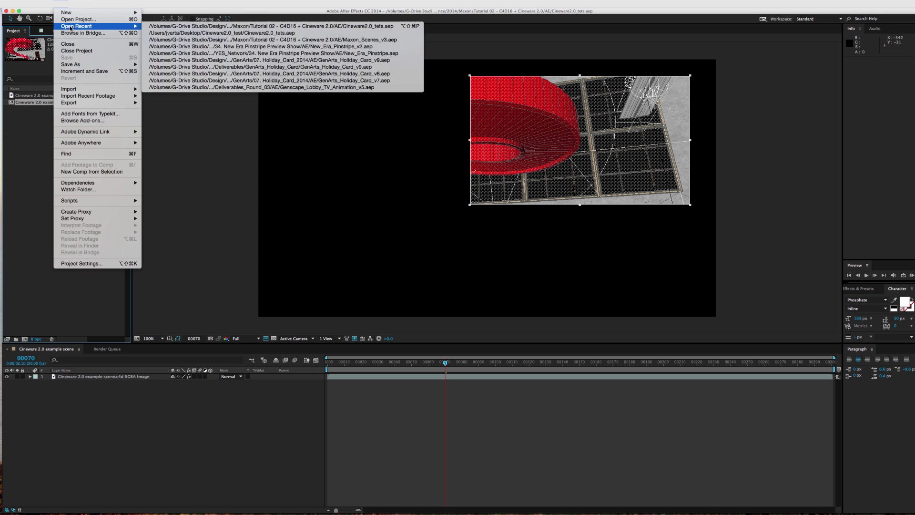
pyautogui.moveTo(74, 184)
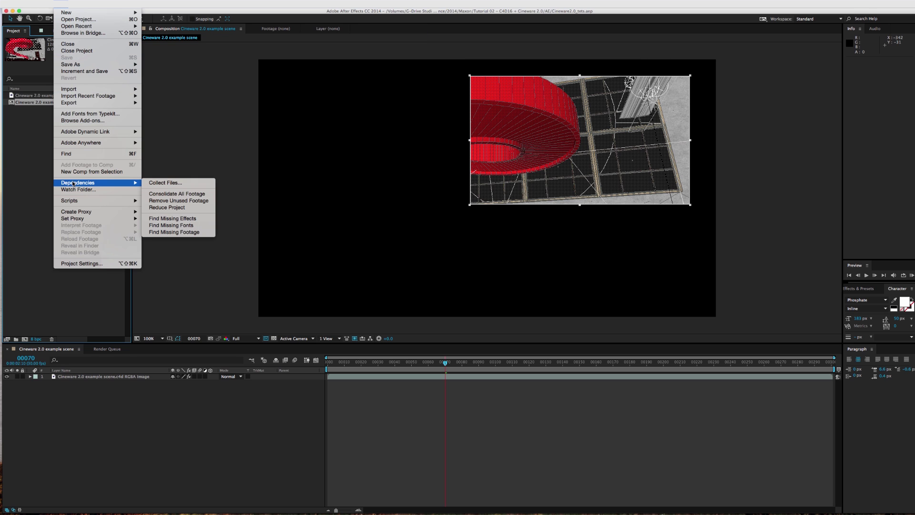
pyautogui.click(151, 183)
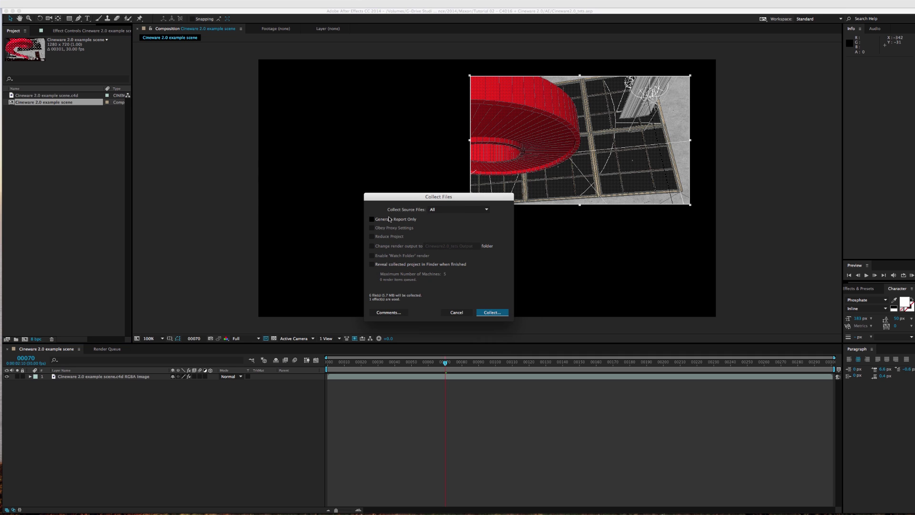
pyautogui.click(489, 314)
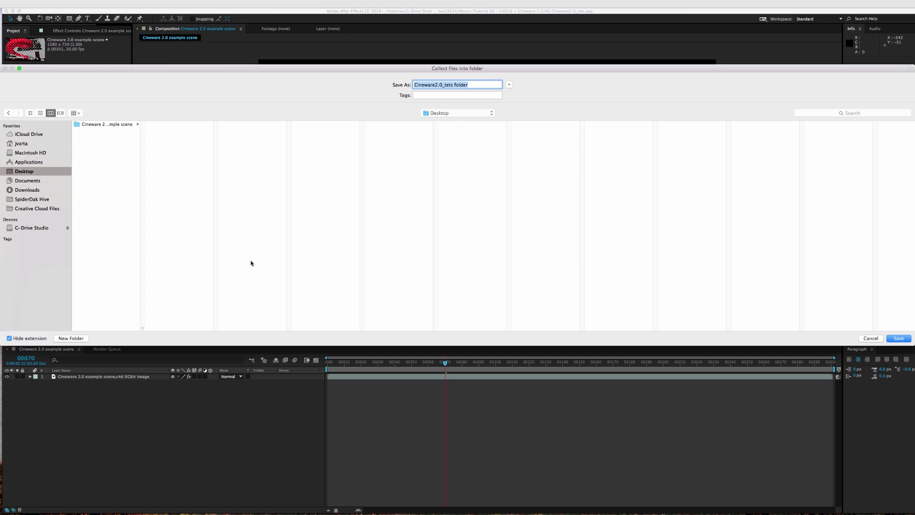
pyautogui.press('Right')
pyautogui.press('BackSpace')
pyautogui.press('BackSpace')
pyautogui.press('BackSpace')
pyautogui.press('BackSpace')
pyautogui.press('BackSpace')
pyautogui.press('BackSpace')
pyautogui.press('BackSpace')
pyautogui.write('est')
pyautogui.press('Return')
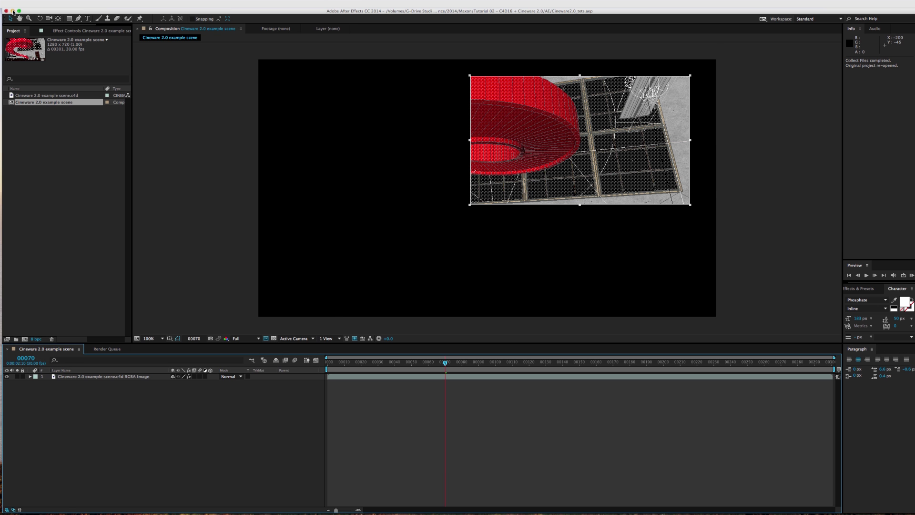
# - Open the desktop Cineware2.0_Test folder and preview ConcreteFloor.jpg and fraxinus.jpg in Footage
pyautogui.moveTo(126, 9); pyautogui.dragTo(78, 9)
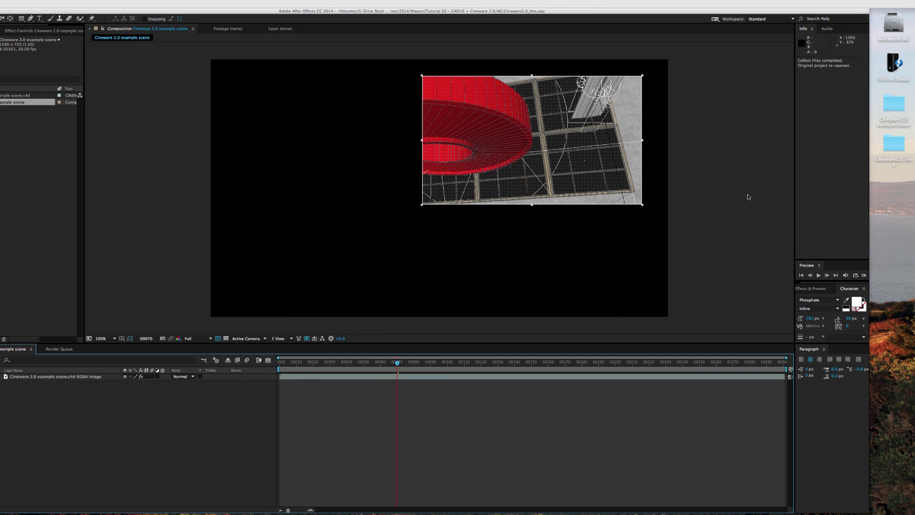
pyautogui.doubleClick(881, 152)
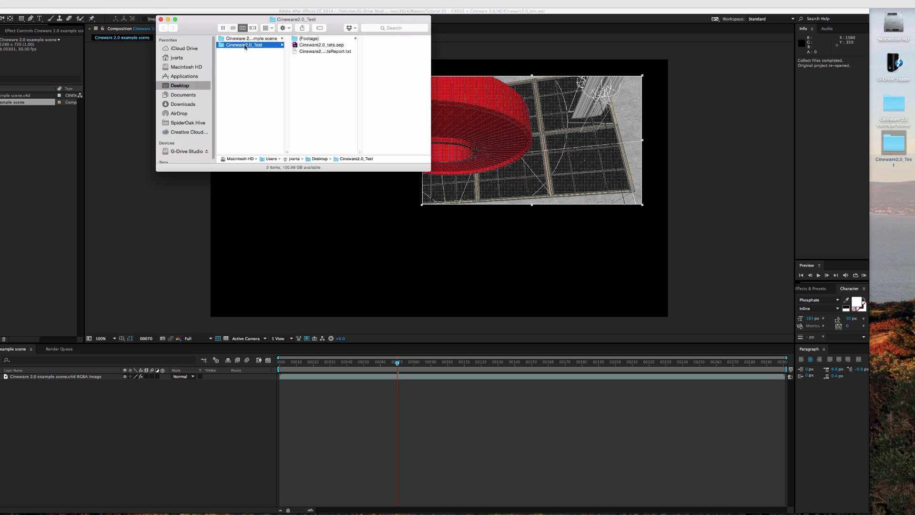
pyautogui.click(305, 39)
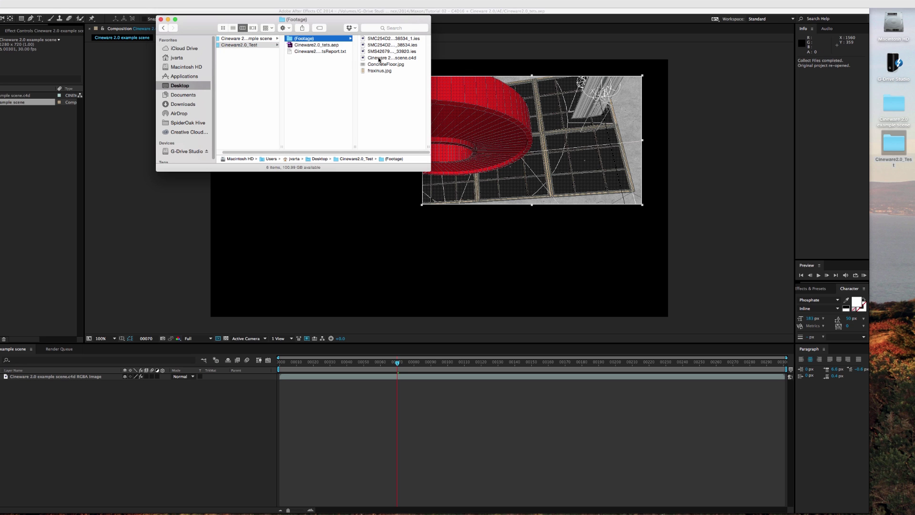
pyautogui.click(380, 64)
pyautogui.click(315, 69)
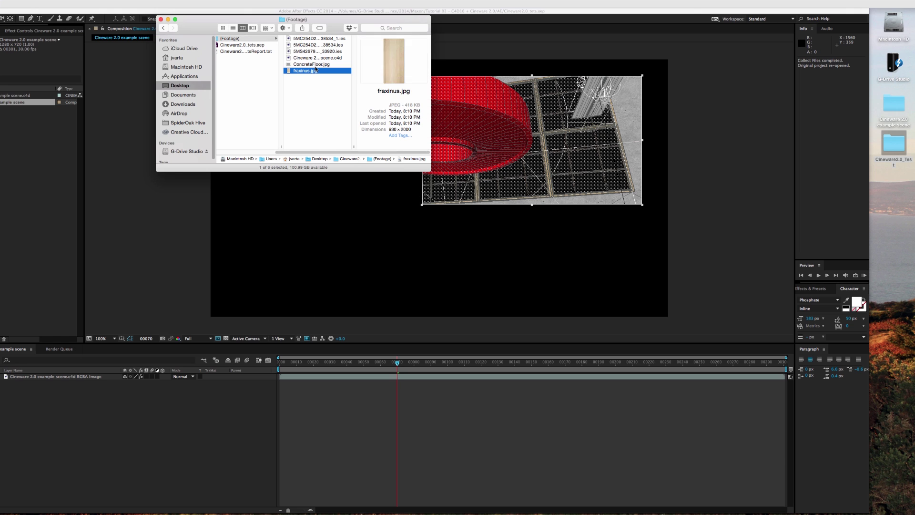
pyautogui.press('Up')
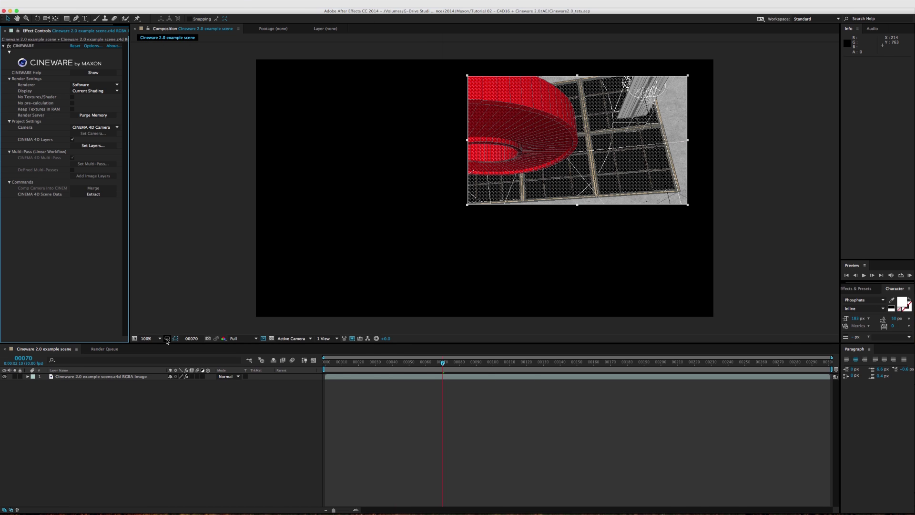
# - Turn off Region of Interest so the full staircase frame renders
pyautogui.click(263, 338)
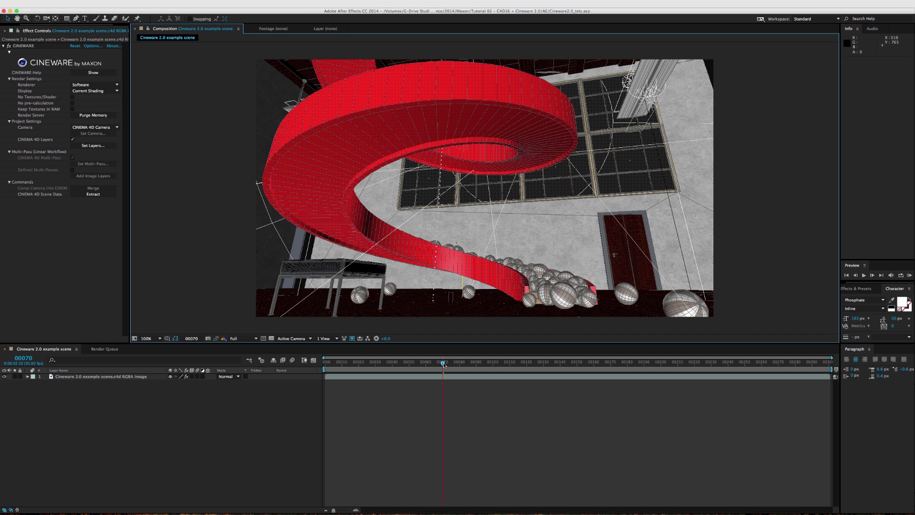
# - Select and then deselect the staircase layer in the comp viewer
pyautogui.click(450, 376)
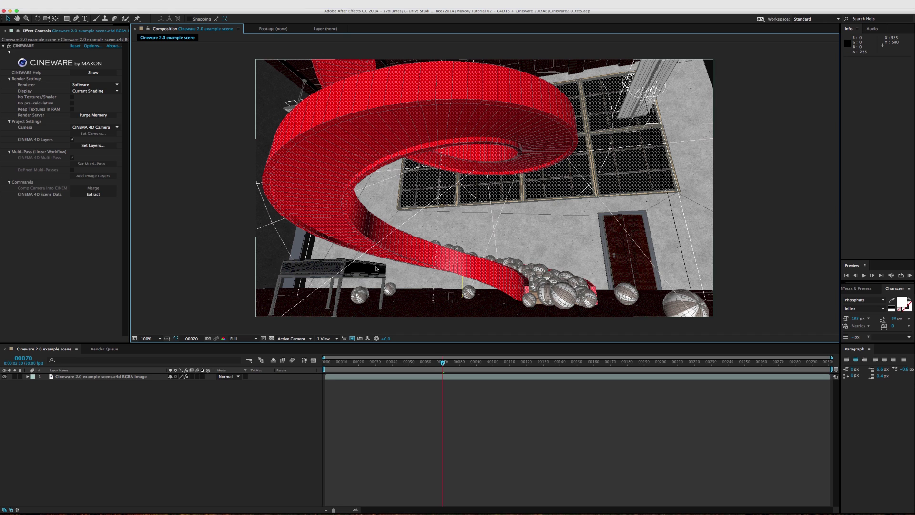
pyautogui.click(414, 321)
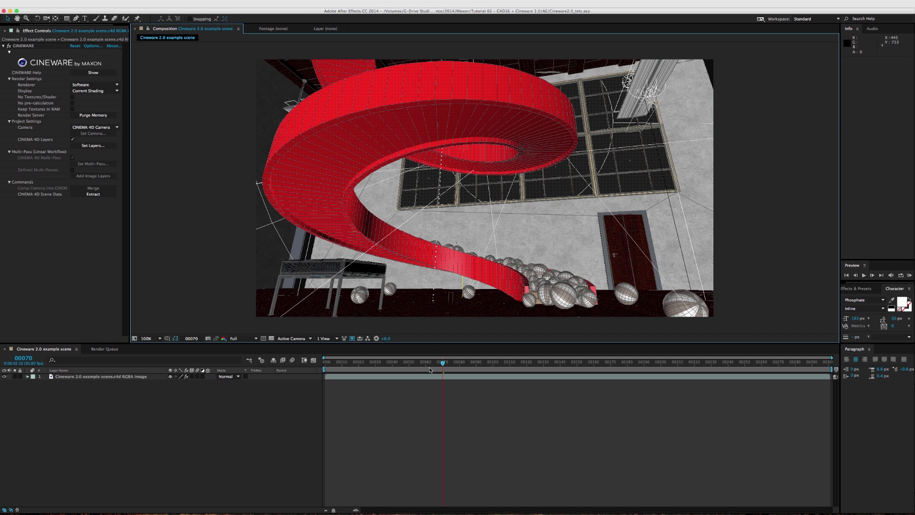